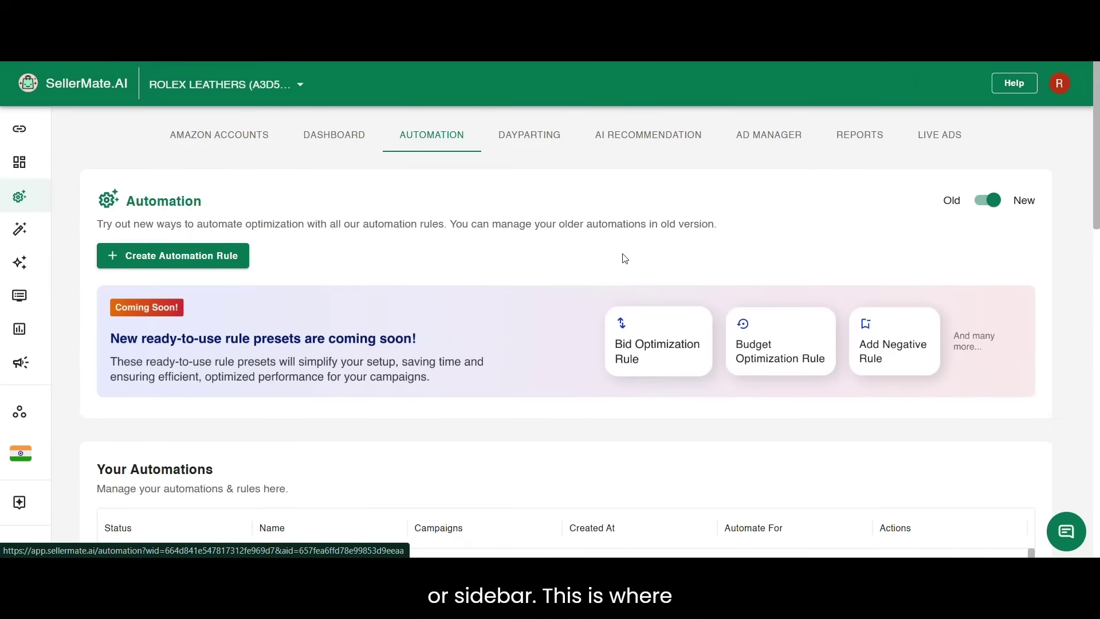
# Step: Scroll through the 14 existing rules in Your Automations and back up to Create Automation Rule
pyautogui.scroll(-6, 624, 258)
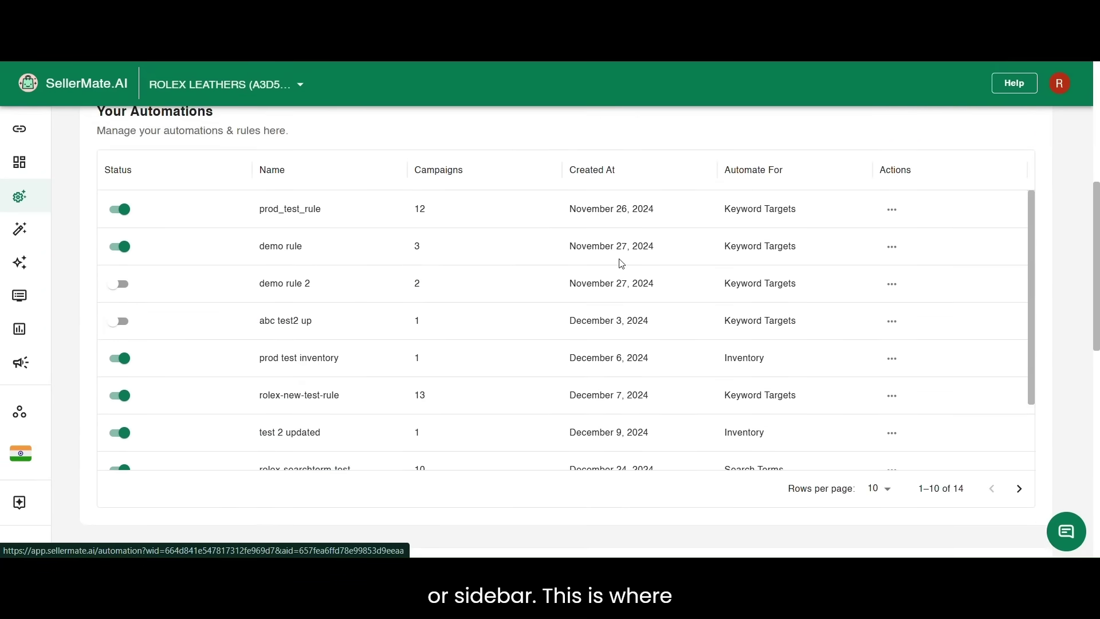
pyautogui.scroll(-6, 618, 266)
pyautogui.scroll(11, 614, 268)
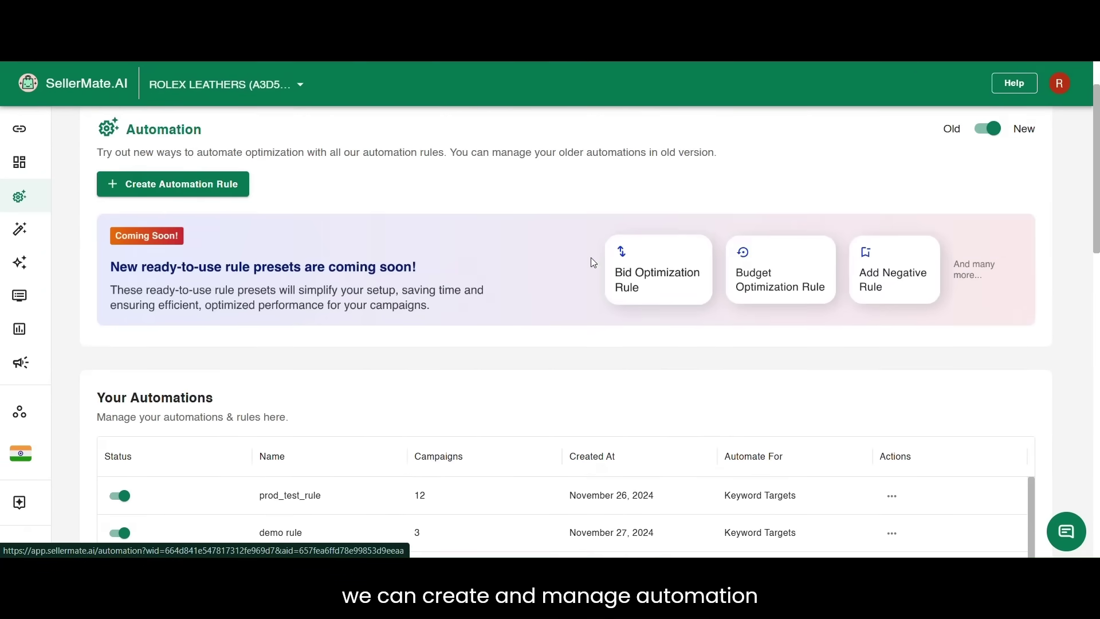
pyautogui.scroll(2, 375, 240)
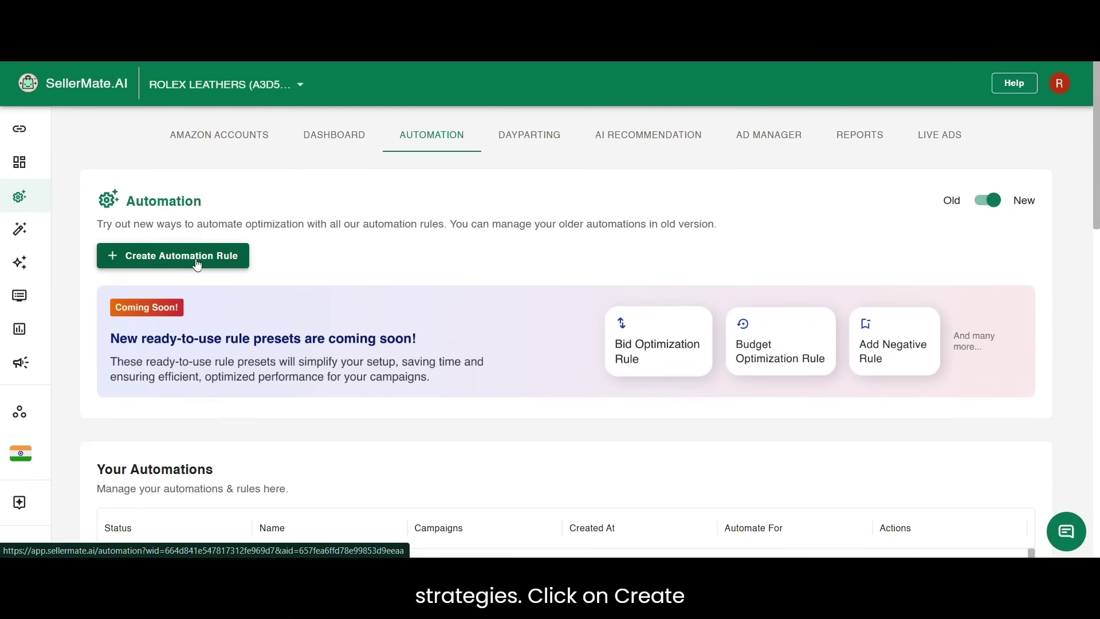
# Step: Create a new automation rule targeting Search Terms, named 'Search Term Rule'
pyautogui.click(196, 262)
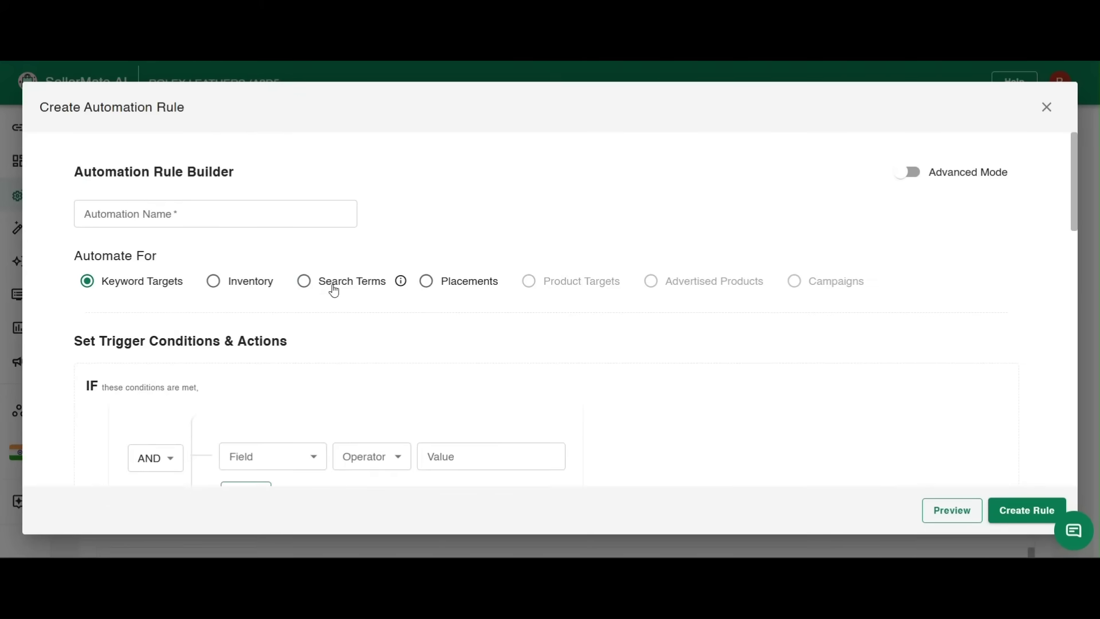
pyautogui.click(332, 288)
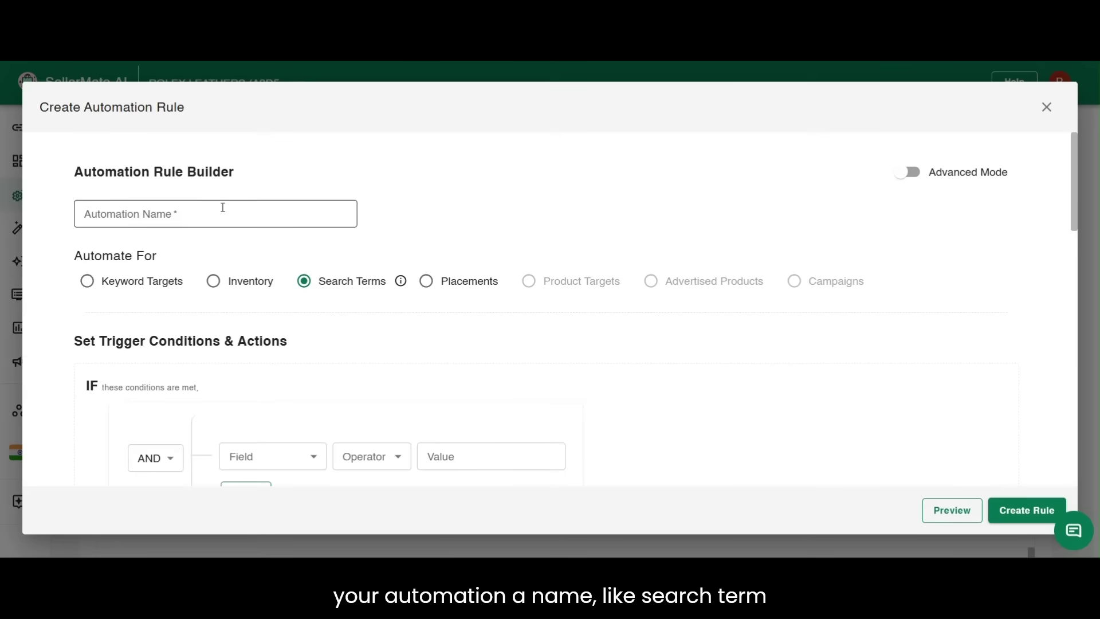
pyautogui.click(195, 211)
pyautogui.write('Search Term')
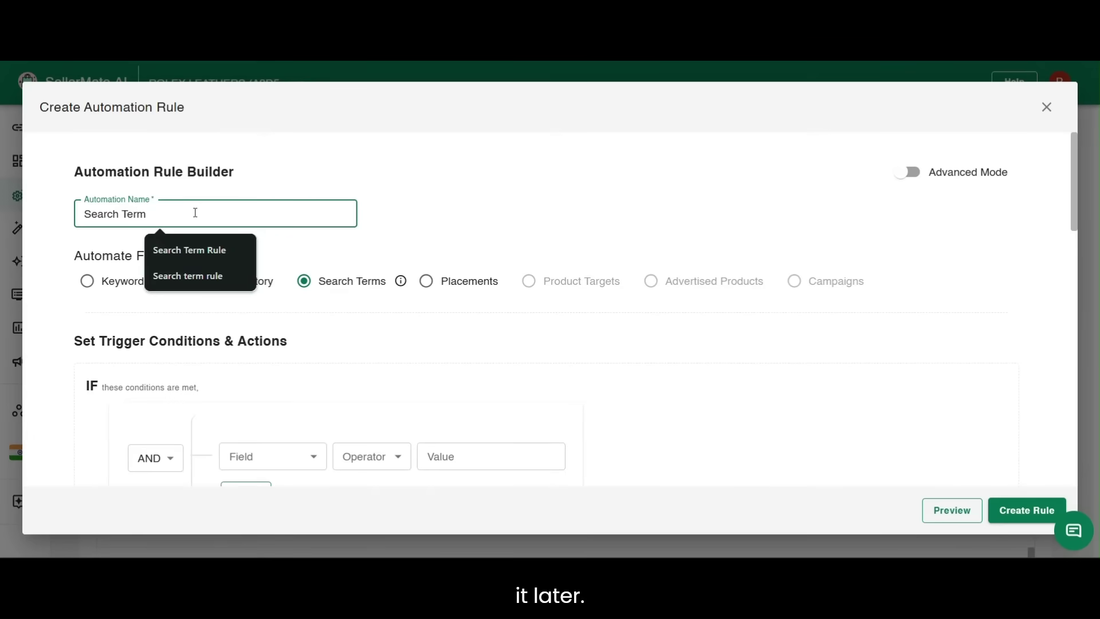
pyautogui.write(' Rule')
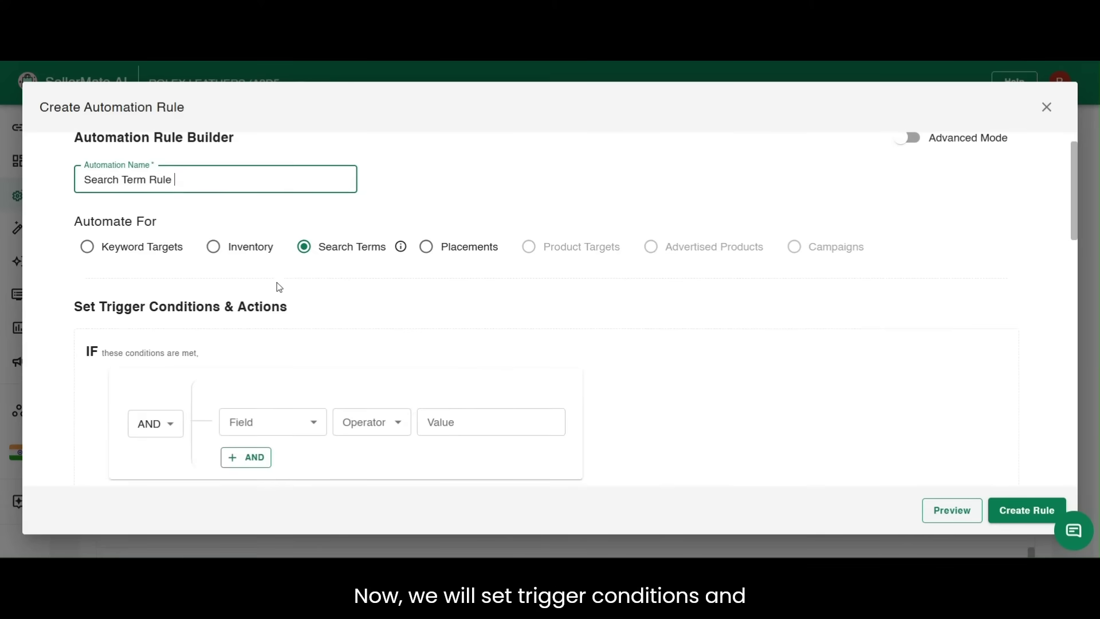
pyautogui.scroll(-2, 279, 287)
pyautogui.scroll(-1, 292, 287)
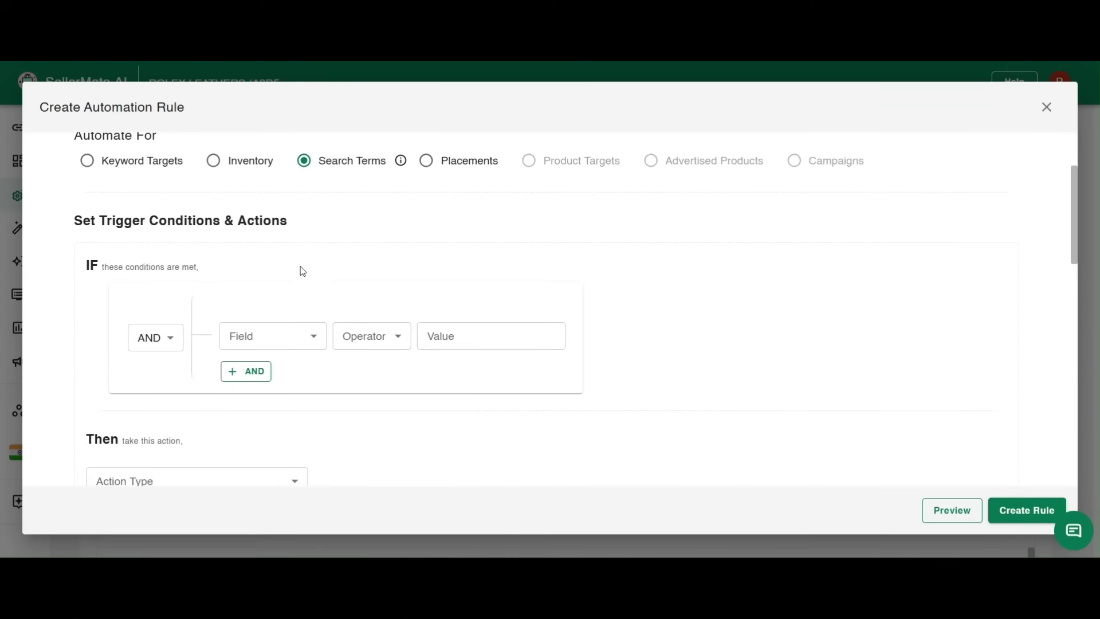
# Step: Set the first trigger condition to Ad Purchases greater than -1
pyautogui.scroll(-1, 292, 219)
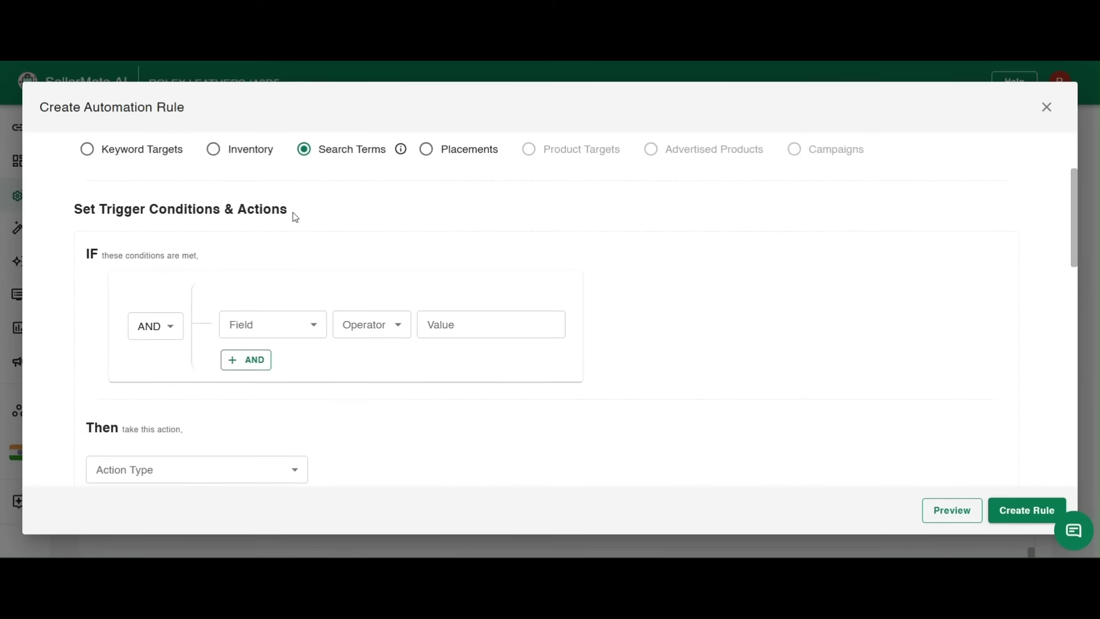
pyautogui.click(262, 326)
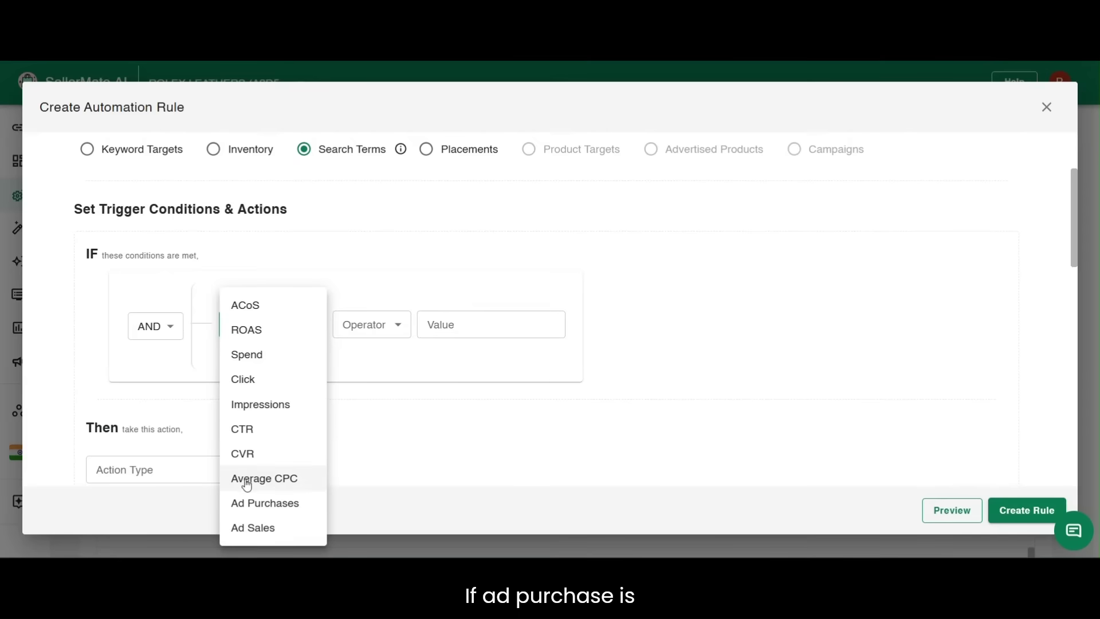
pyautogui.click(261, 502)
pyautogui.click(356, 328)
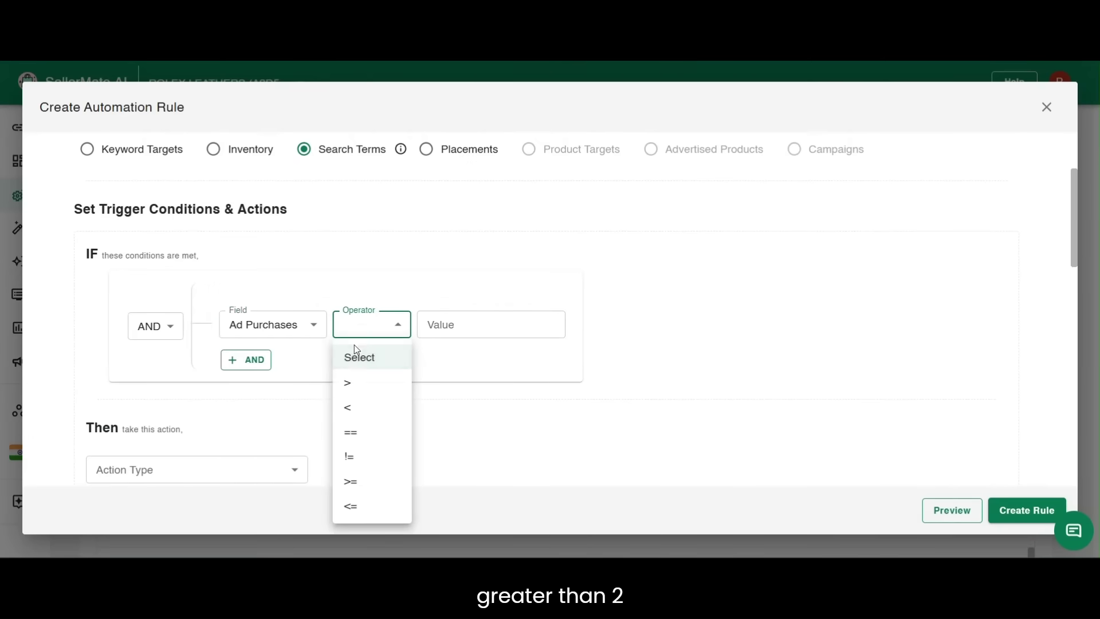
pyautogui.click(351, 380)
pyautogui.click(458, 315)
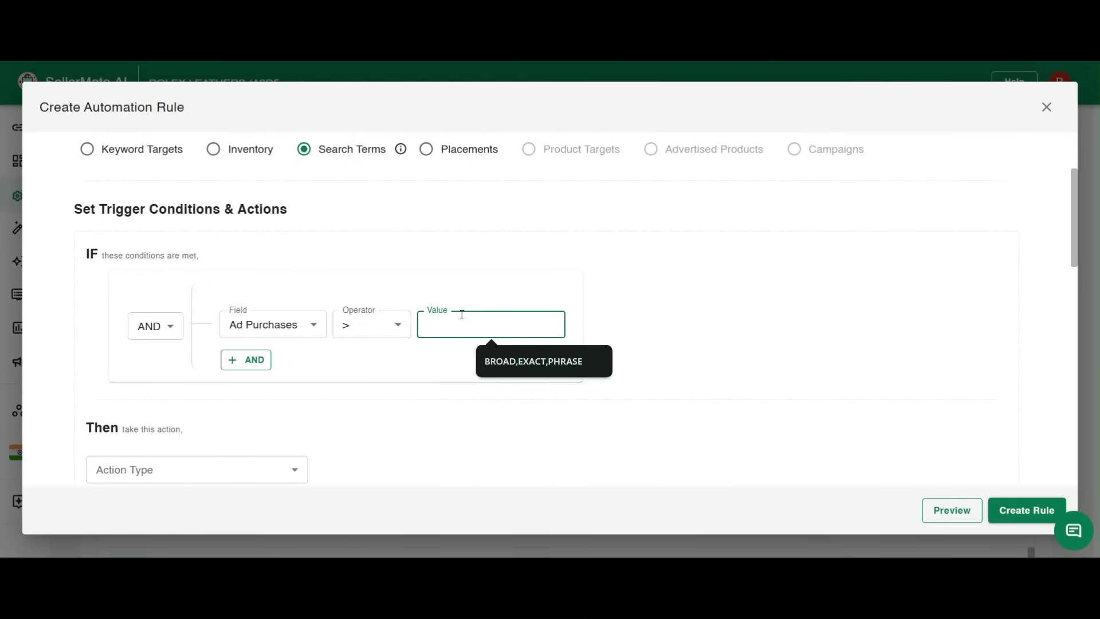
pyautogui.write('-1')
pyautogui.scroll(-1, 461, 317)
# Step: Add an AND condition on ACoS using the less-than operator
pyautogui.click(246, 324)
pyautogui.click(278, 349)
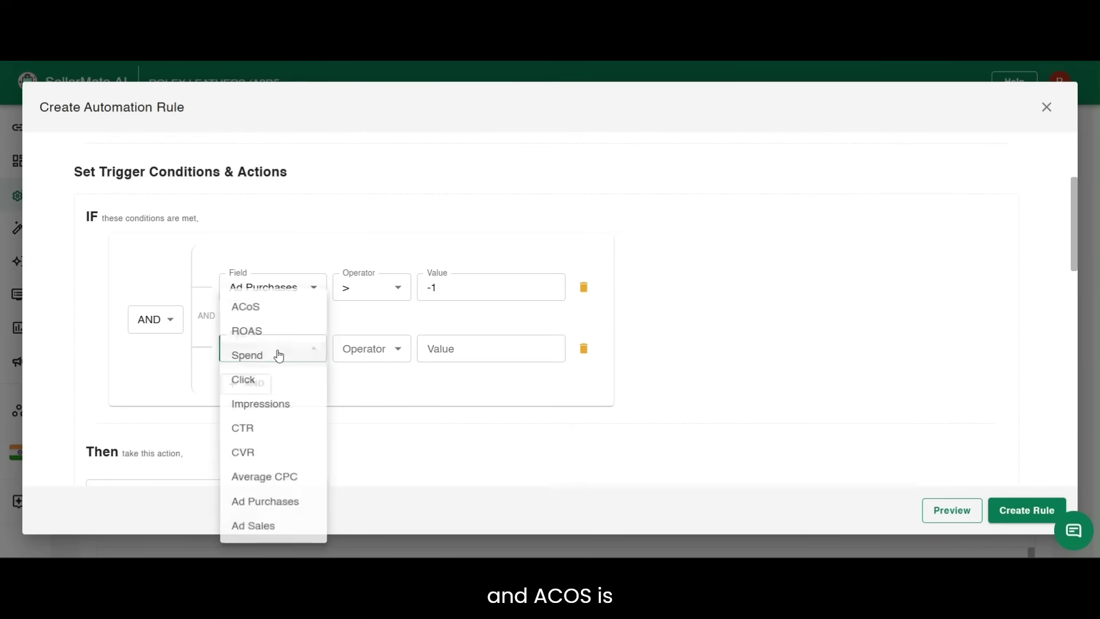
pyautogui.click(253, 308)
pyautogui.click(360, 351)
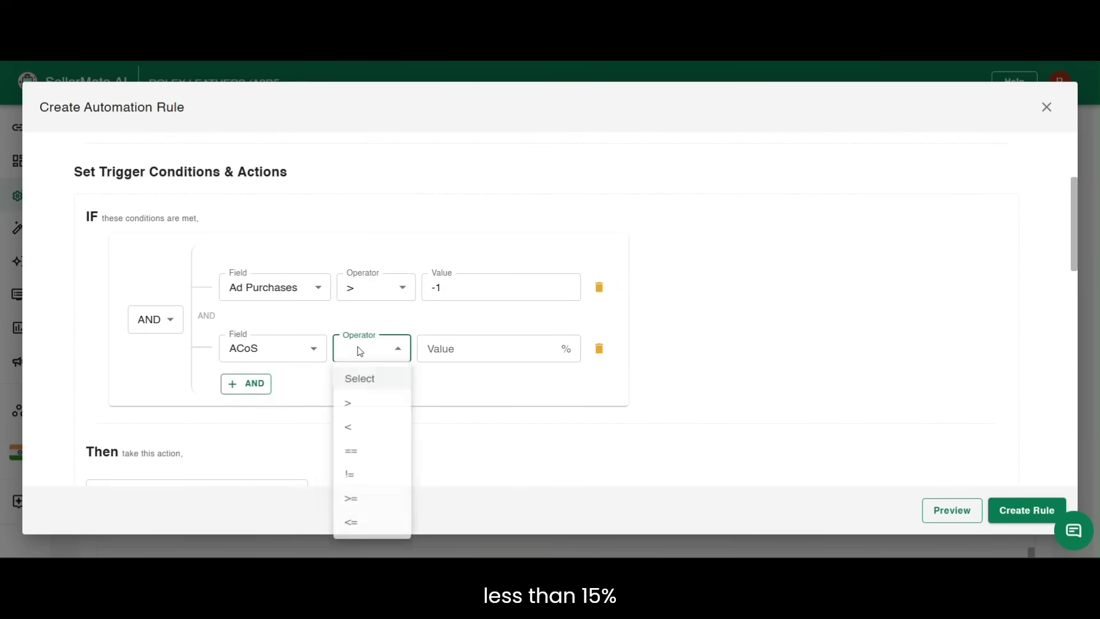
pyautogui.click(369, 431)
pyautogui.click(451, 349)
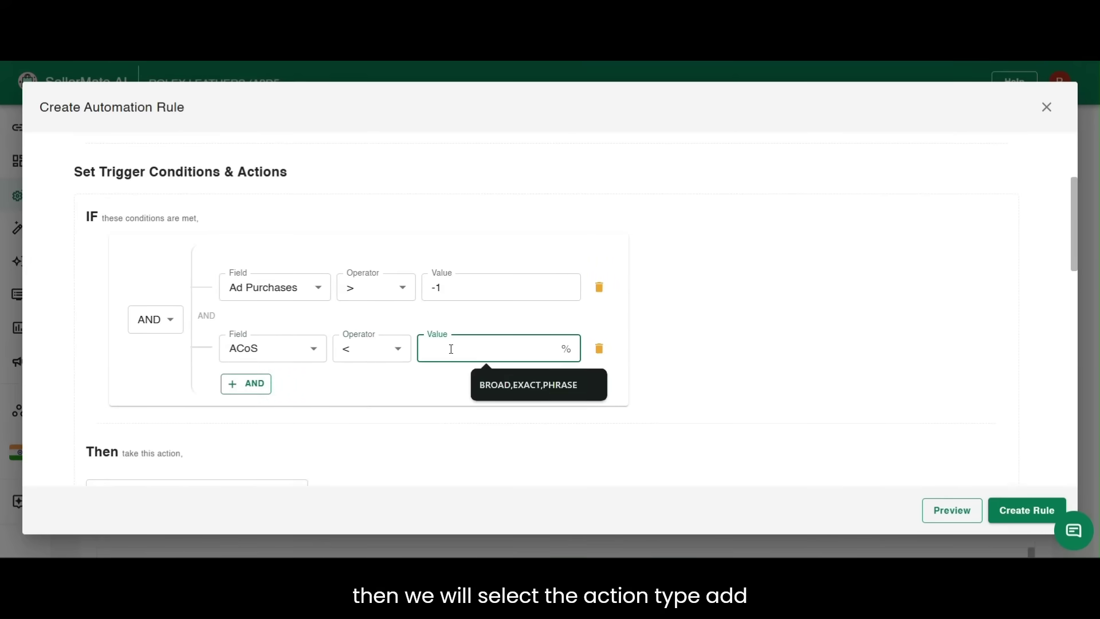
# Step: Set the ACoS threshold to 13%
pyautogui.write('15')
pyautogui.press('BackSpace')
pyautogui.write('3')
pyautogui.scroll(-3, 451, 349)
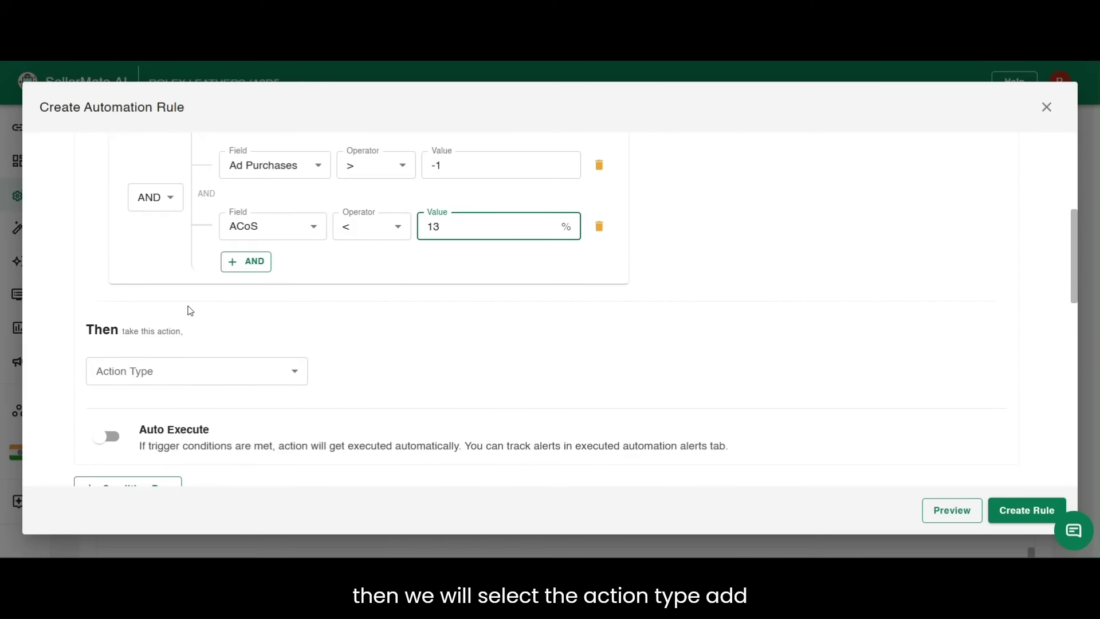
pyautogui.click(200, 303)
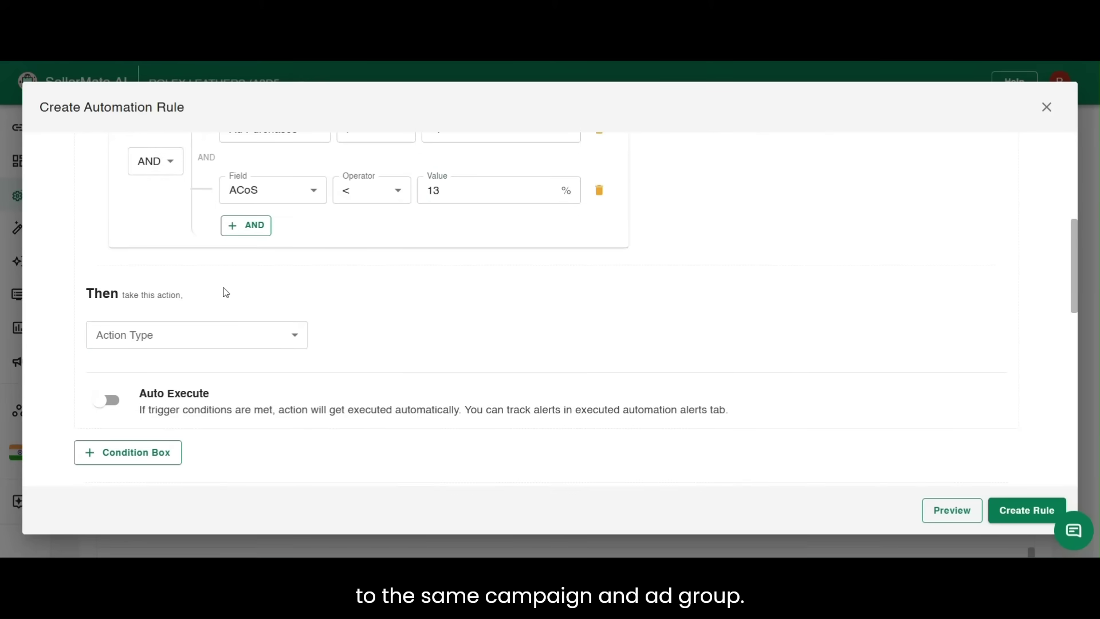
# Step: Set the action to Add to Same Campaign & AdGroup with custom bids: phrase 3, exact 2.5
pyautogui.click(215, 339)
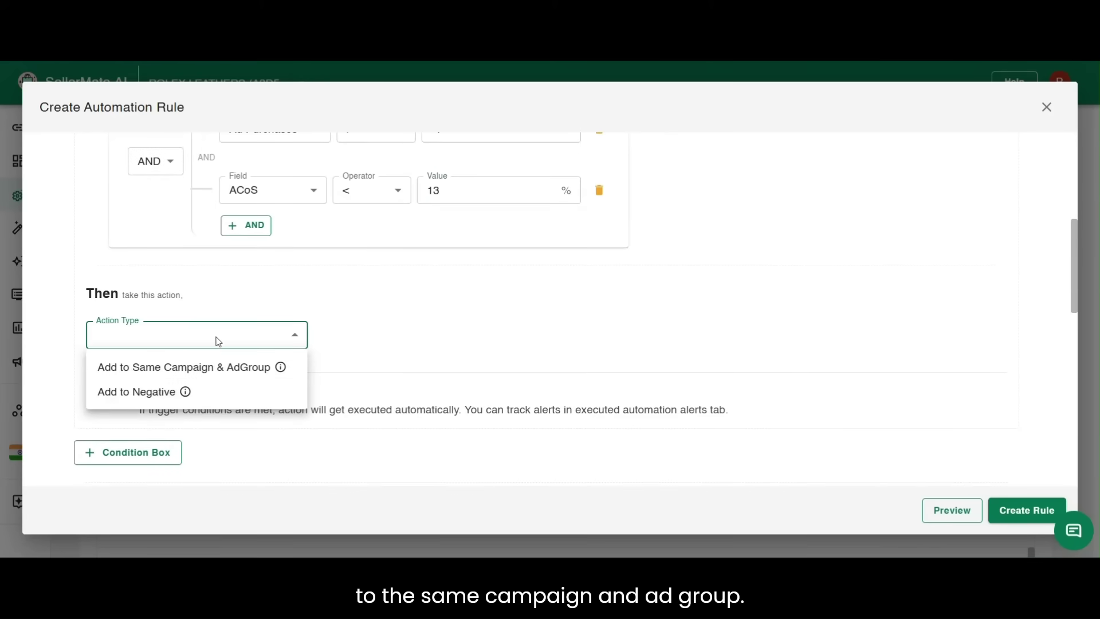
pyautogui.click(228, 371)
pyautogui.click(476, 344)
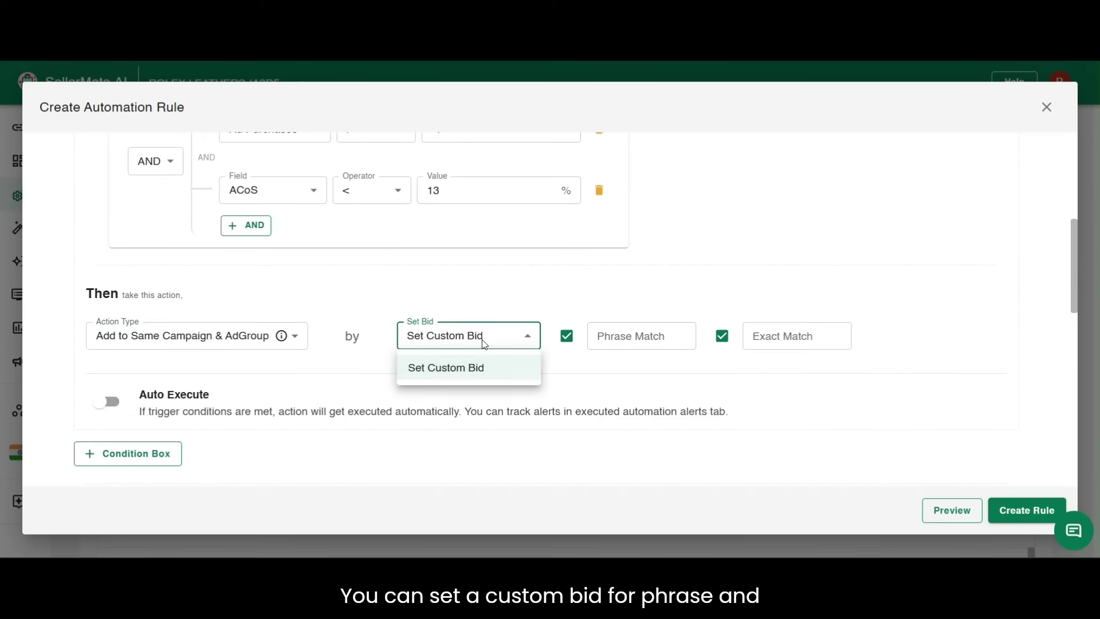
pyautogui.click(633, 338)
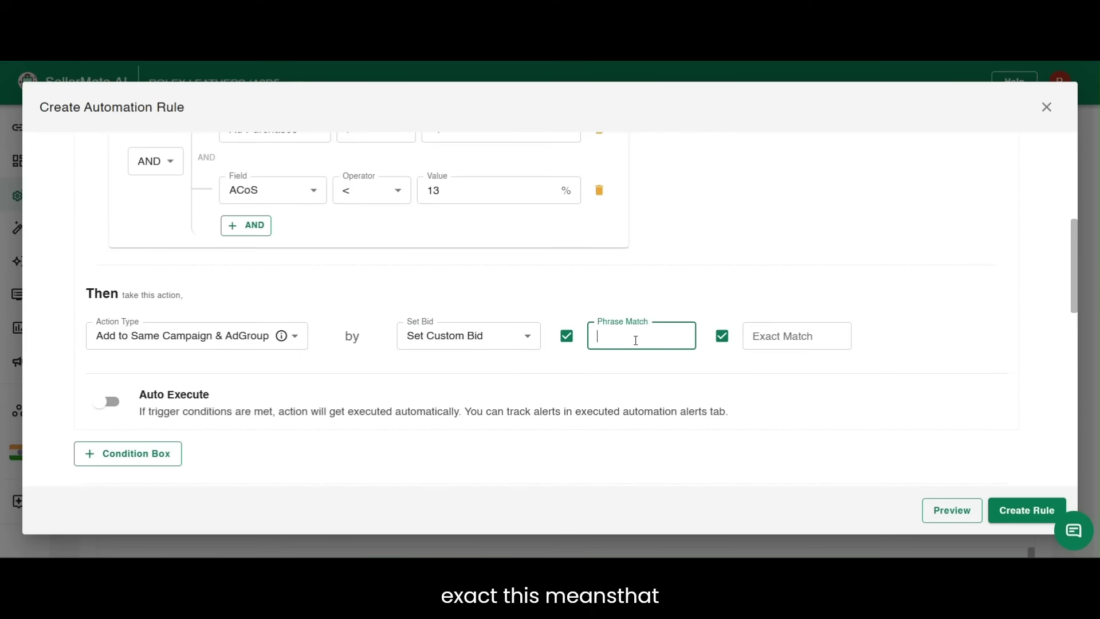
pyautogui.click(770, 335)
pyautogui.write('2.5')
pyautogui.scroll(-2, 347, 317)
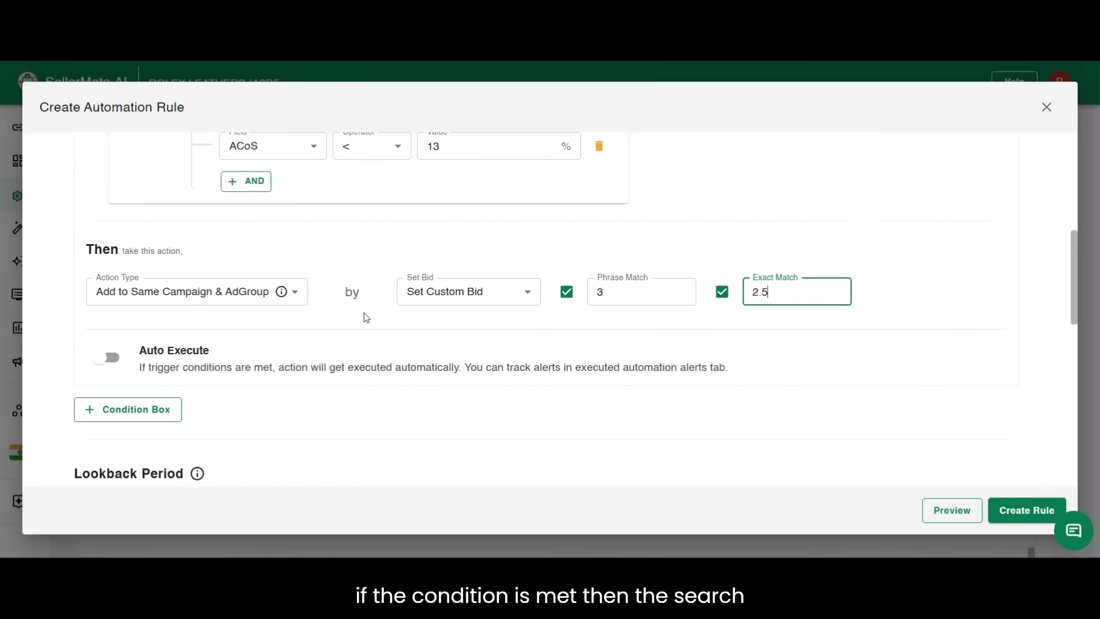
# Step: Turn Auto Execute on for the first rule, then back off
pyautogui.click(109, 333)
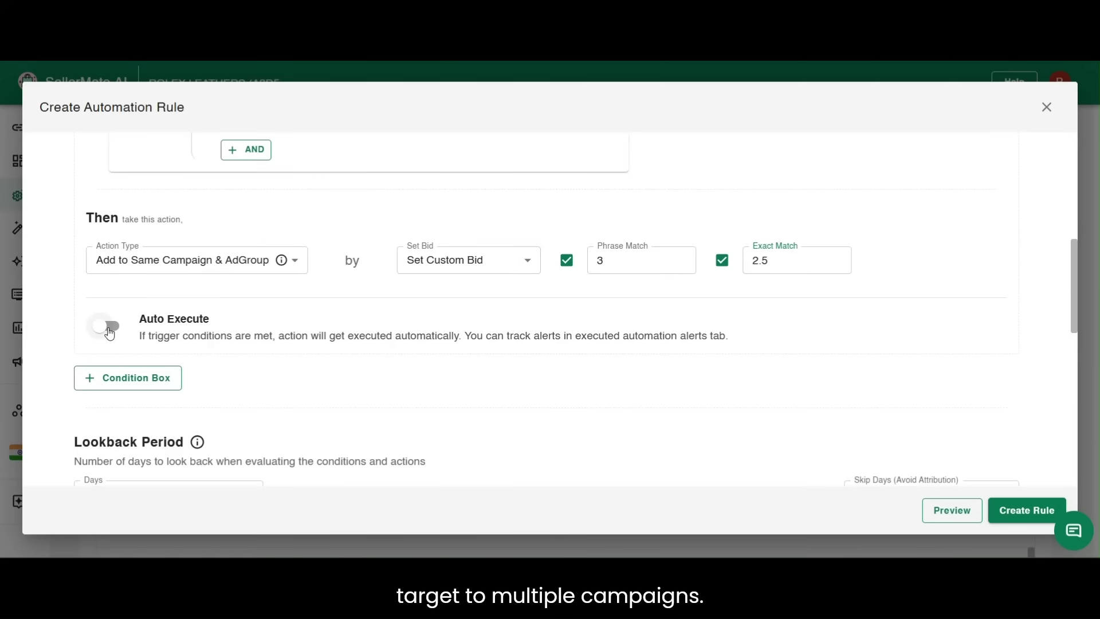
pyautogui.click(109, 329)
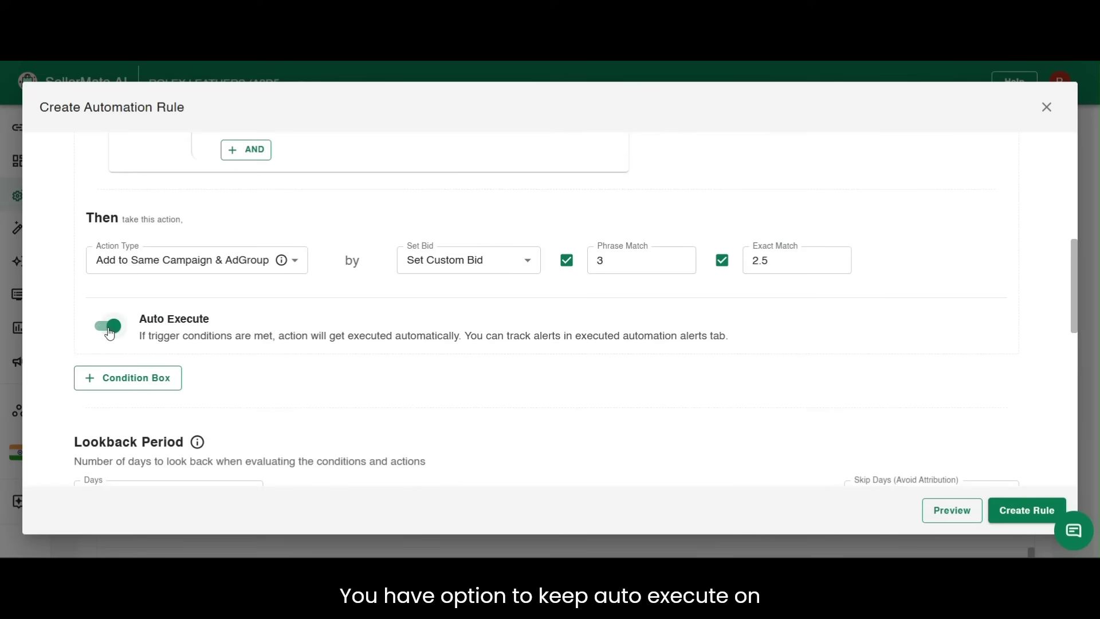
pyautogui.click(109, 329)
pyautogui.scroll(-1, 198, 328)
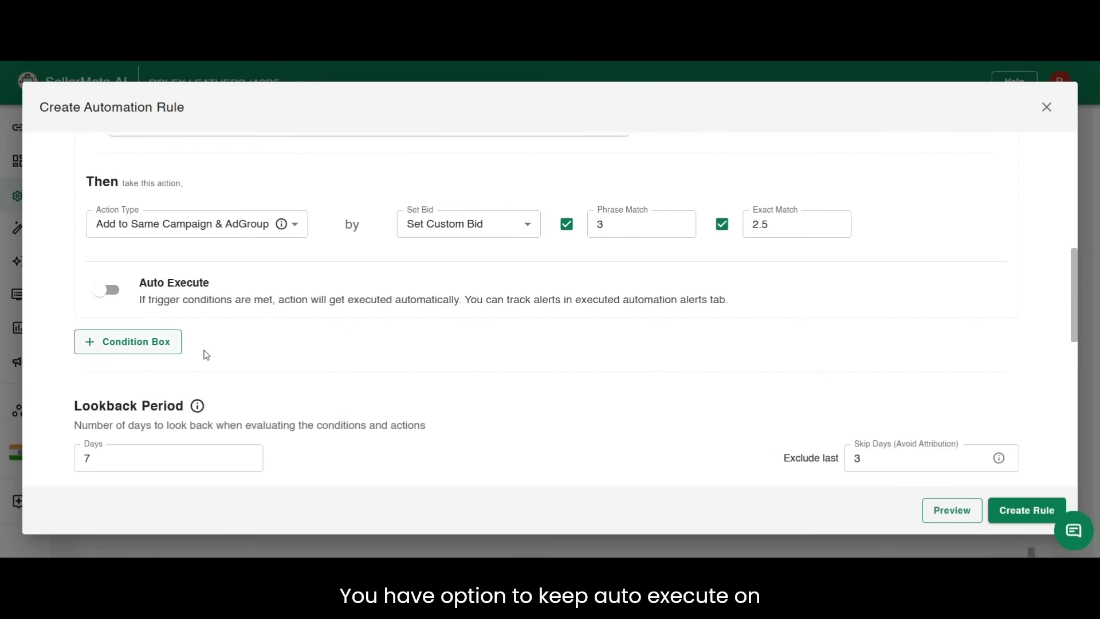
# Step: Add an ELSE_IF condition block with Click greater than 50
pyautogui.scroll(-1, 232, 344)
pyautogui.click(140, 319)
pyautogui.scroll(-2, 282, 316)
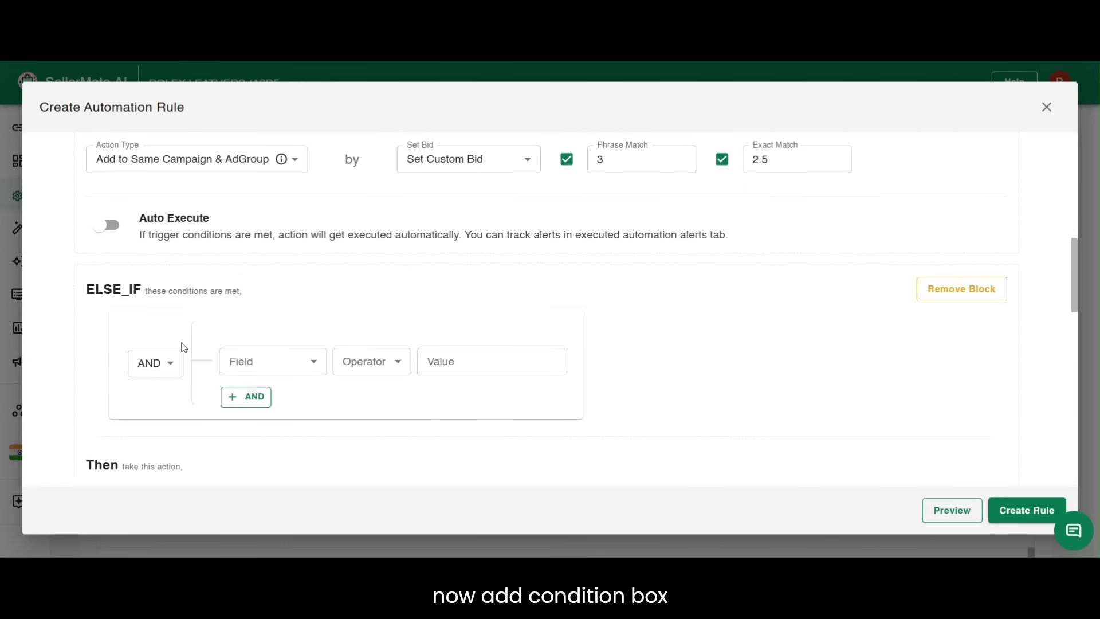
pyautogui.click(271, 361)
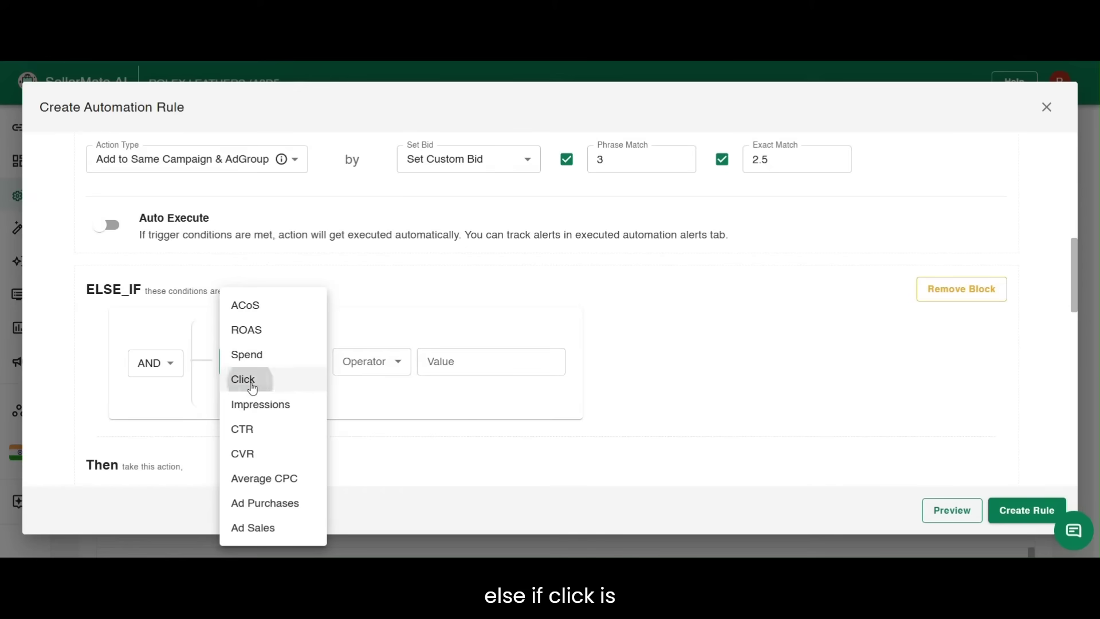
pyautogui.click(246, 380)
pyautogui.click(369, 362)
pyautogui.click(357, 408)
pyautogui.click(466, 367)
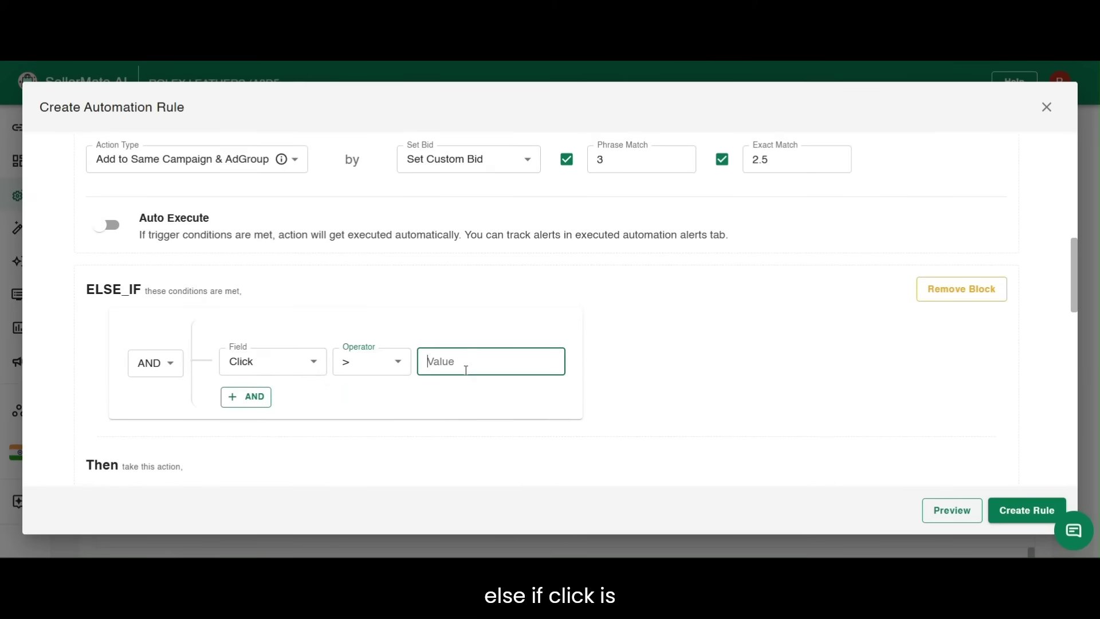
pyautogui.write('50')
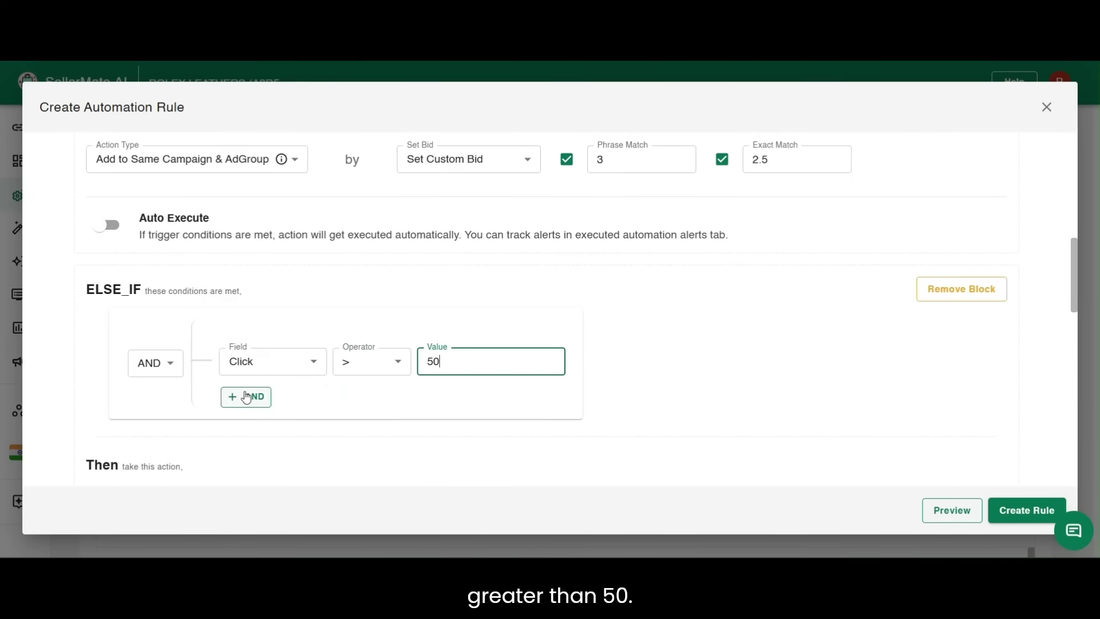
# Step: Add an AND condition requiring ACoS greater than 100%
pyautogui.click(246, 396)
pyautogui.click(296, 428)
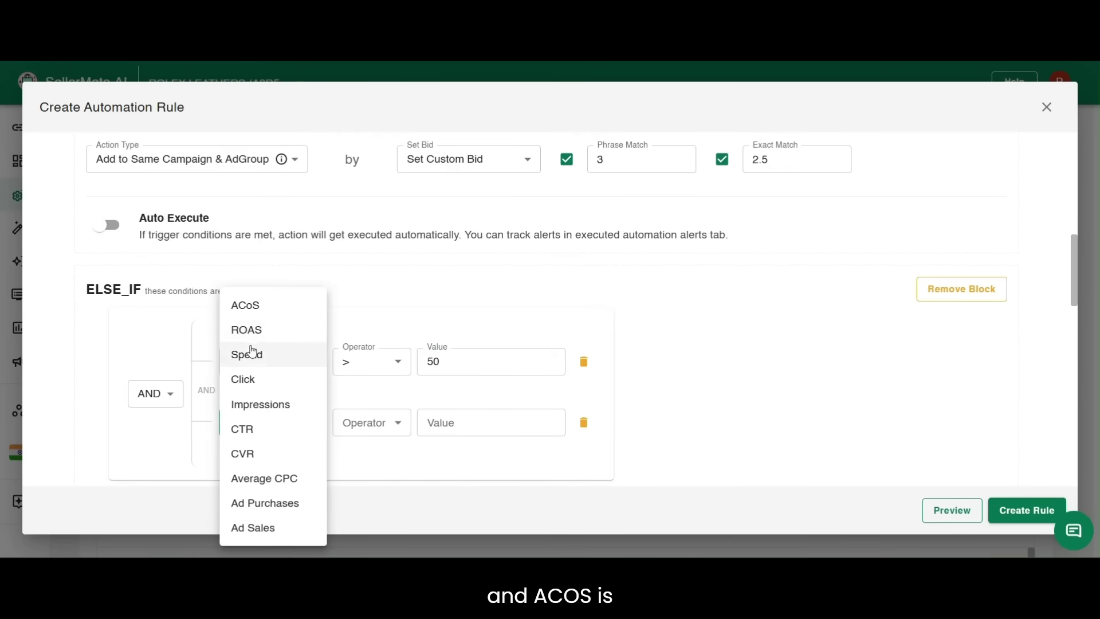
pyautogui.click(262, 311)
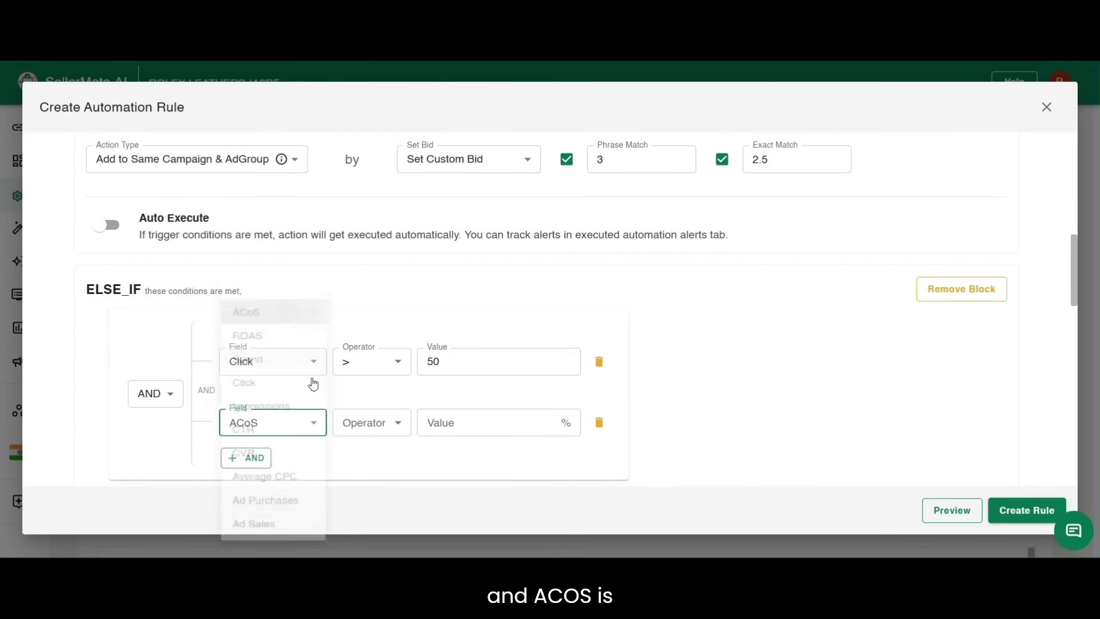
pyautogui.click(378, 421)
pyautogui.click(364, 407)
pyautogui.click(449, 422)
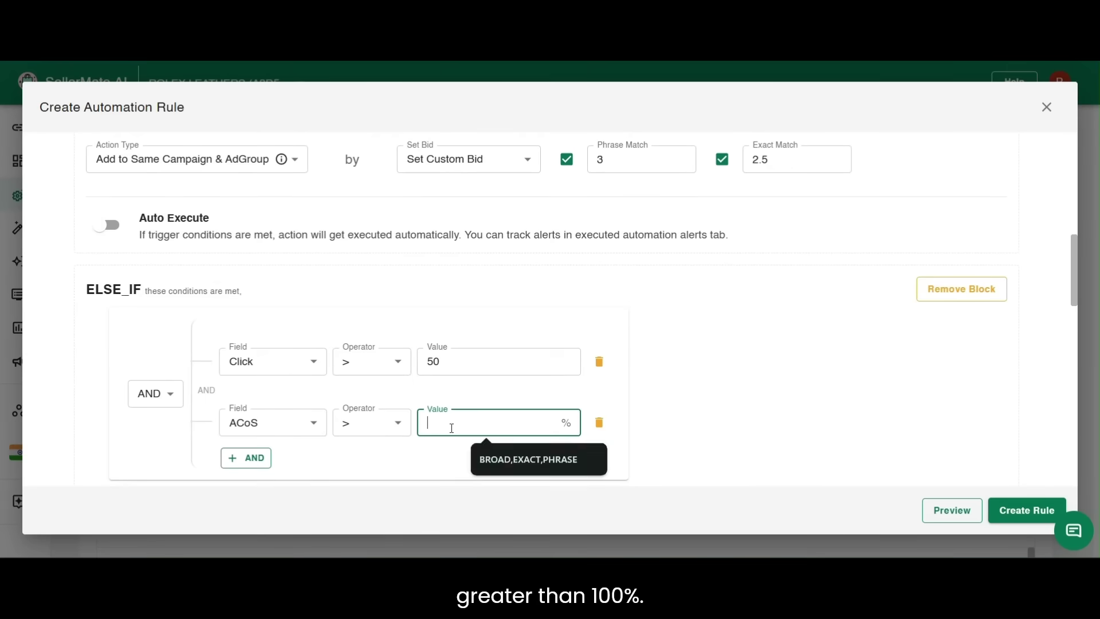
pyautogui.write('100')
pyautogui.scroll(-3, 452, 428)
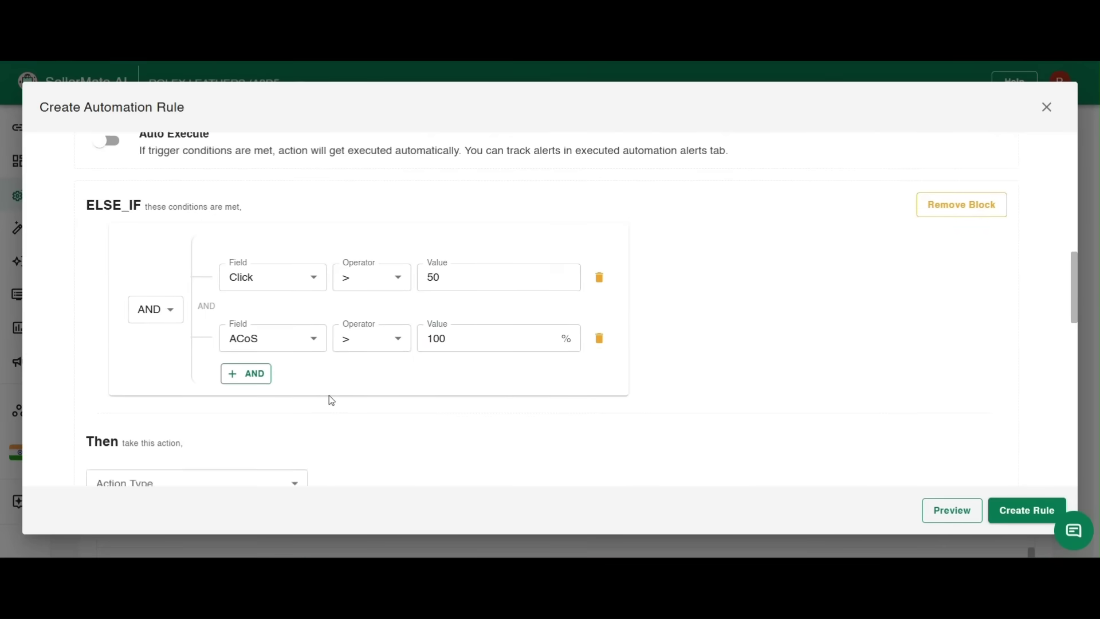
pyautogui.click(169, 396)
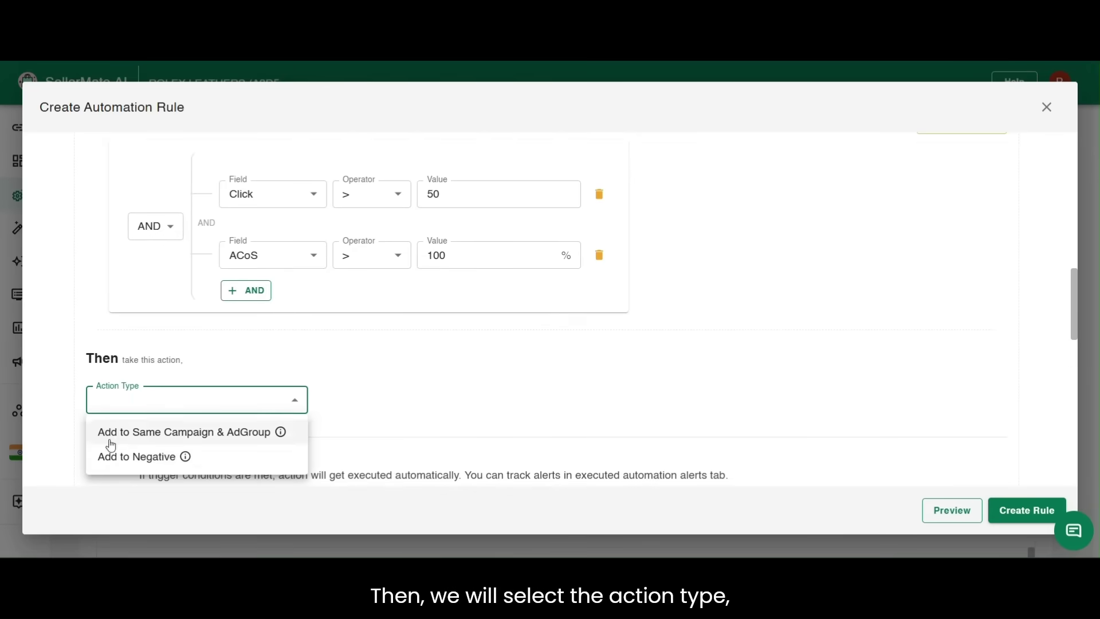
# Step: Set the ELSE_IF action to Add to Negative with Negative Exact ticked
pyautogui.click(168, 456)
pyautogui.scroll(-1, 362, 386)
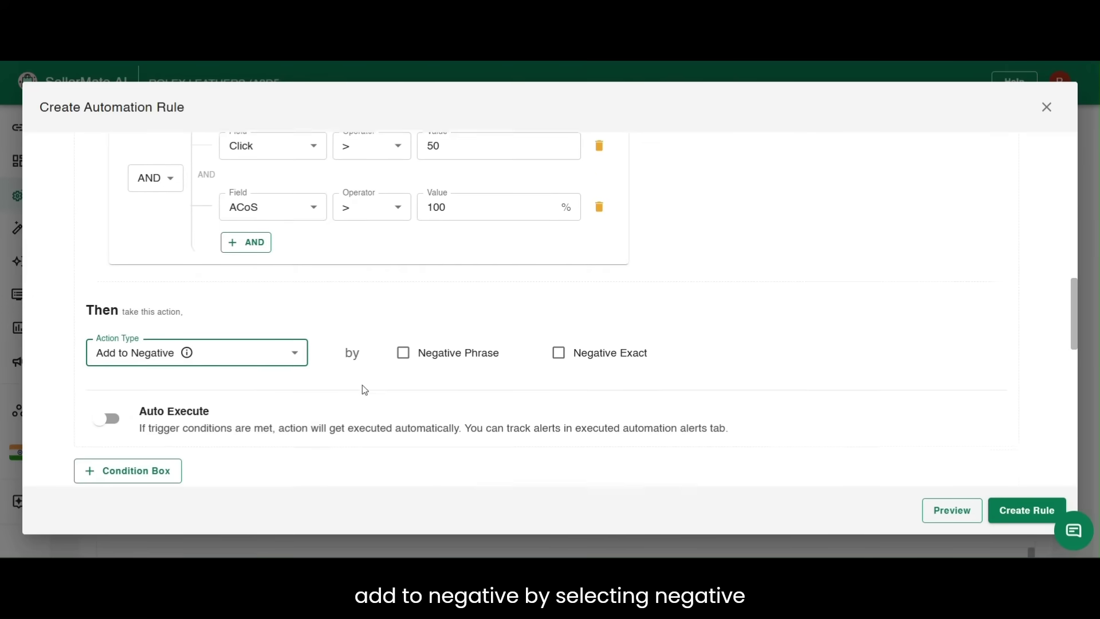
pyautogui.click(560, 352)
pyautogui.scroll(-1, 564, 356)
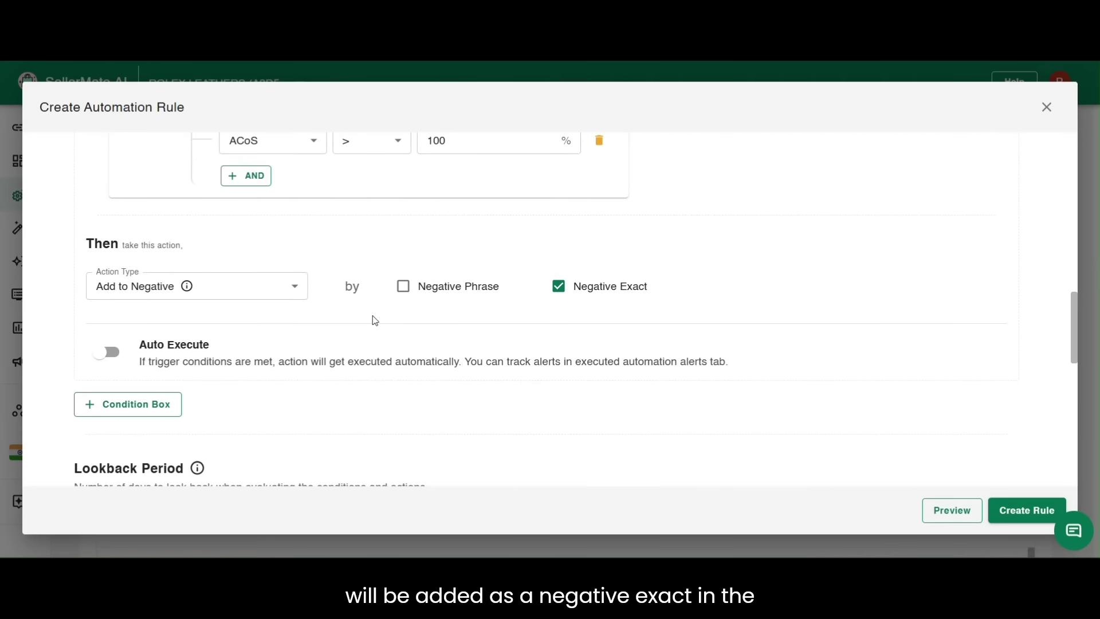
pyautogui.scroll(1, 470, 303)
pyautogui.scroll(-1, 559, 295)
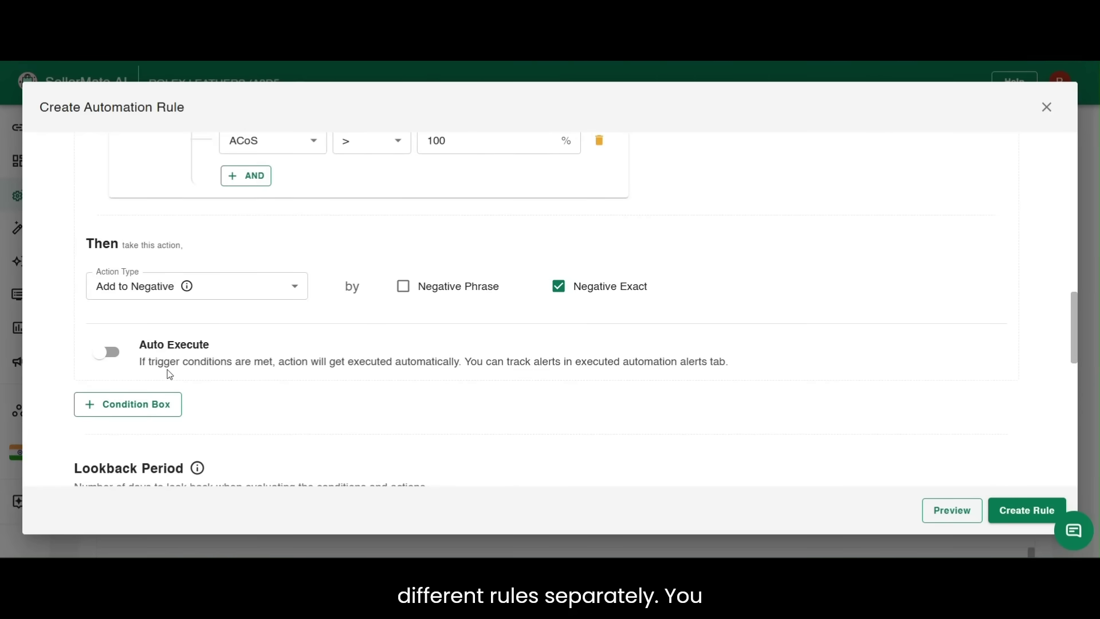
pyautogui.scroll(-1, 168, 374)
pyautogui.scroll(-2, 168, 374)
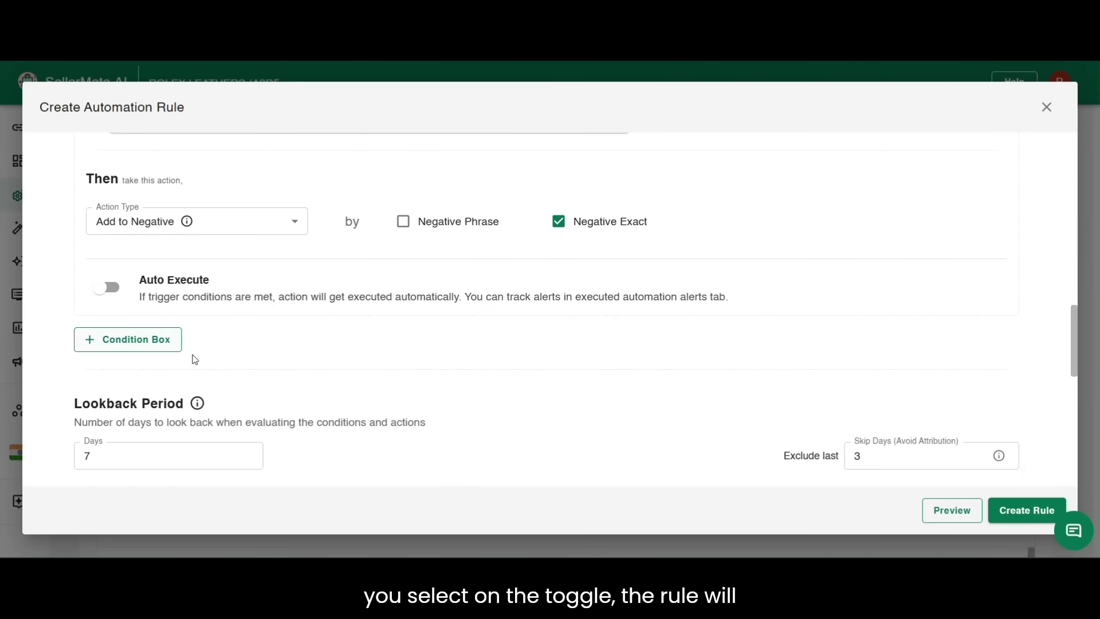
pyautogui.scroll(-1, 209, 360)
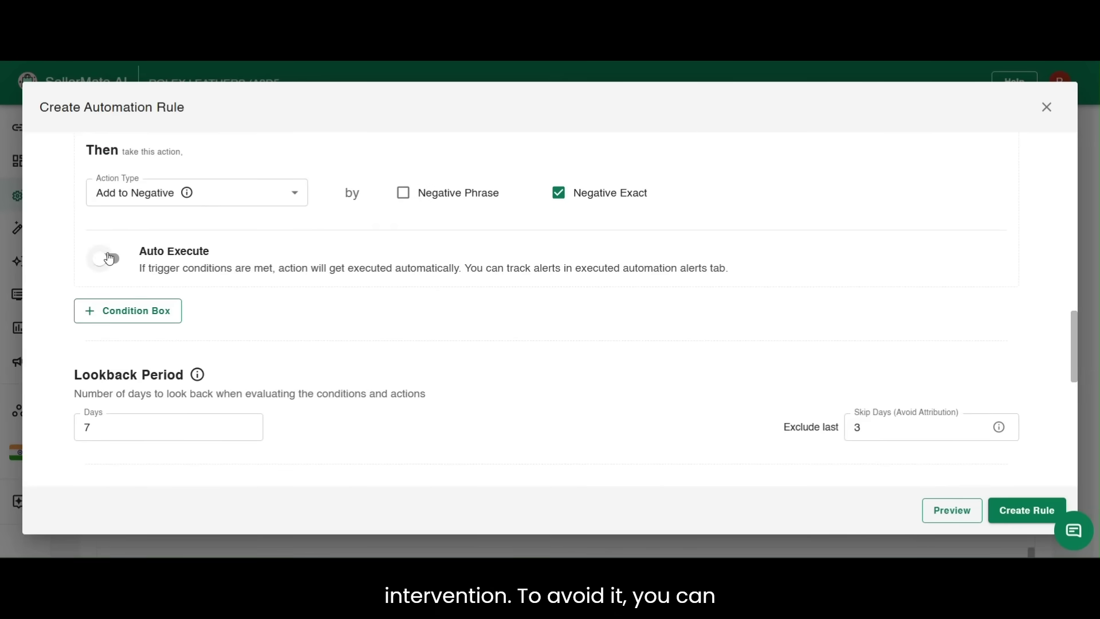
# Step: Turn Auto Execute on for this block, then back off
pyautogui.click(110, 259)
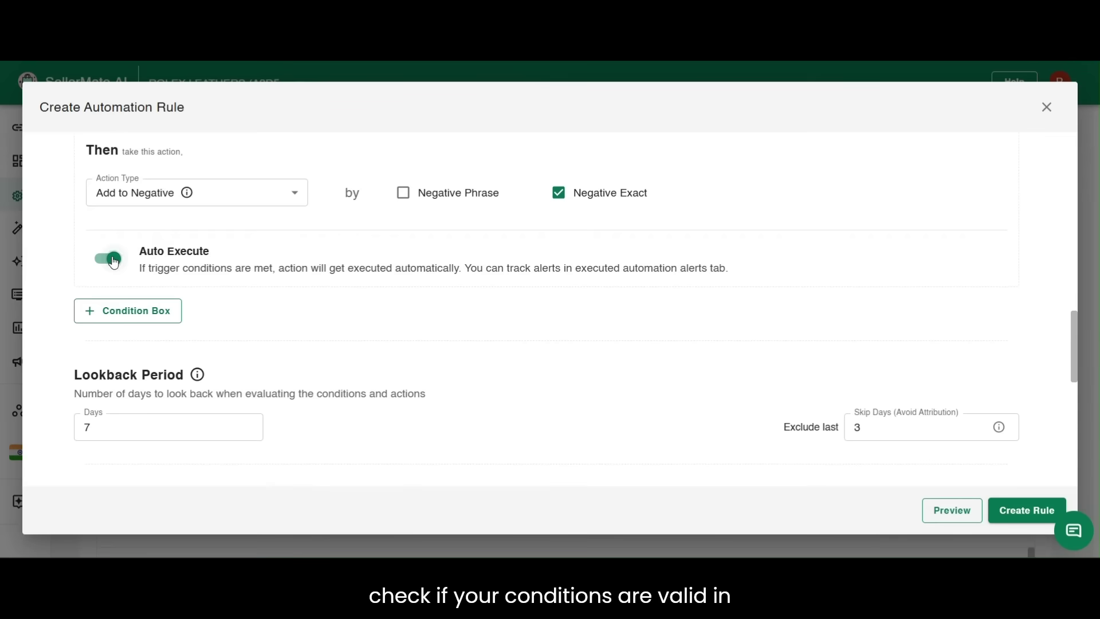
pyautogui.click(113, 259)
pyautogui.scroll(-1, 229, 358)
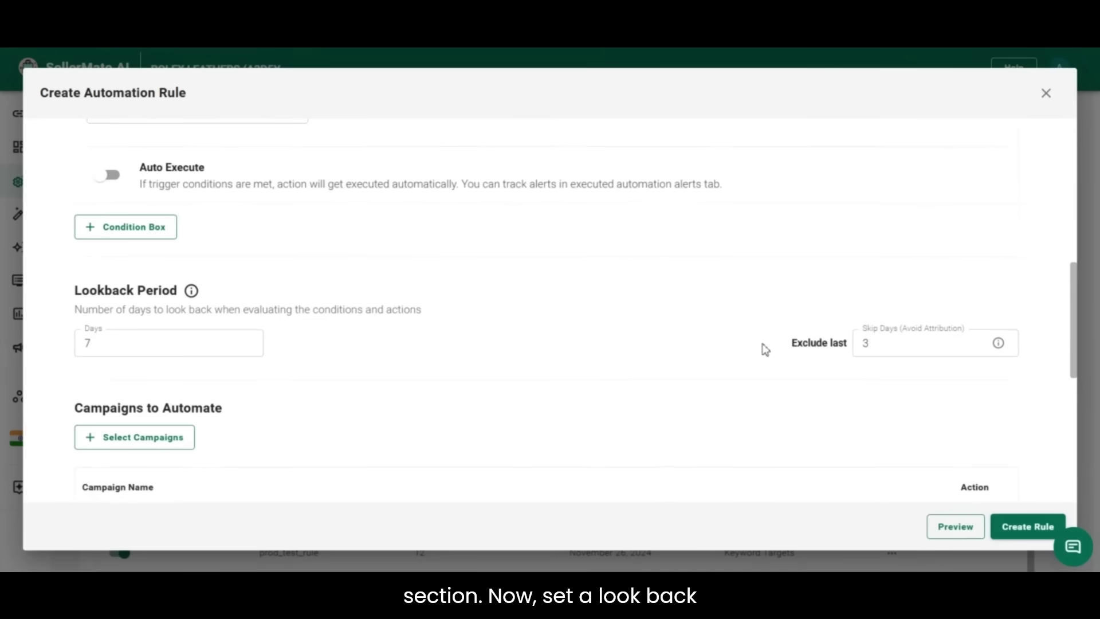
# Step: Edit the lookback days field and clear the skipped days value
pyautogui.scroll(-2, 211, 236)
pyautogui.click(173, 245)
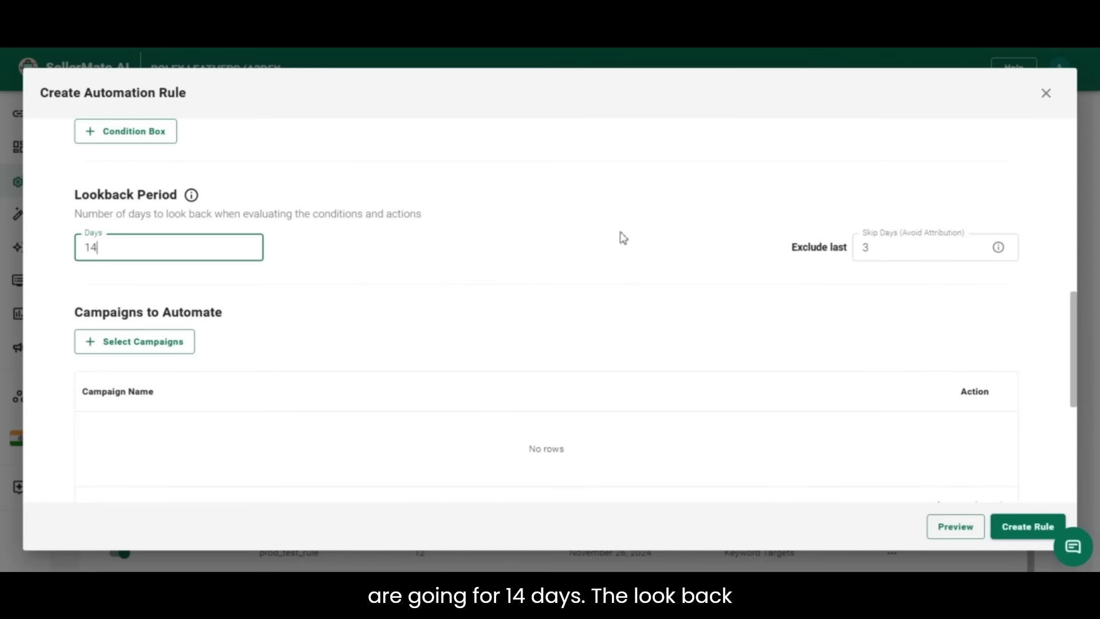
pyautogui.click(889, 252)
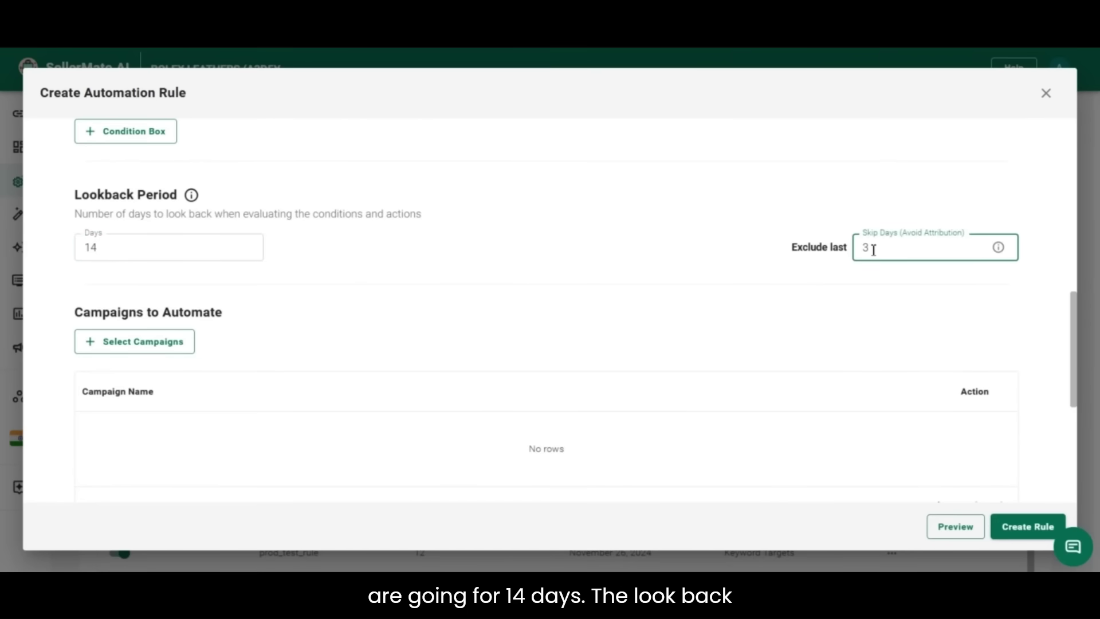
pyautogui.press('BackSpace')
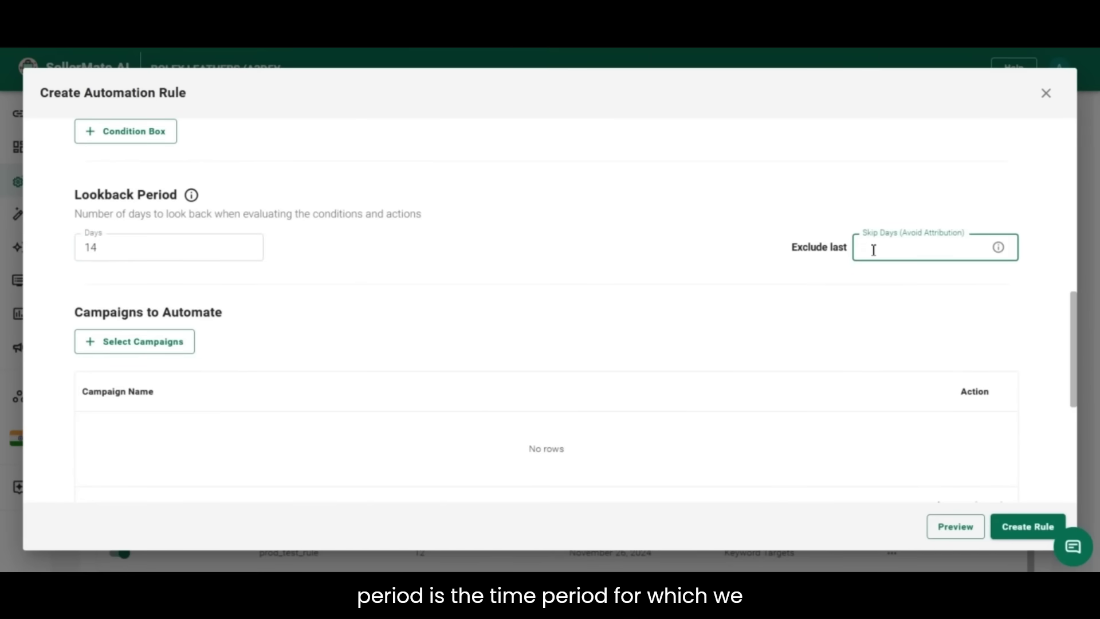
pyautogui.click(774, 279)
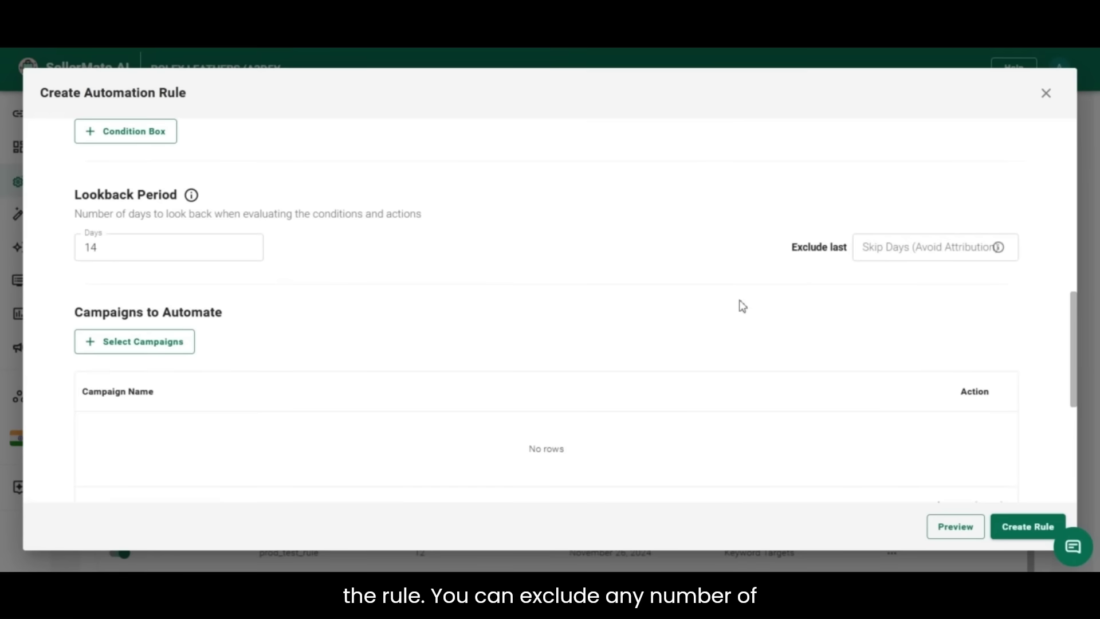
pyautogui.scroll(-3, 265, 319)
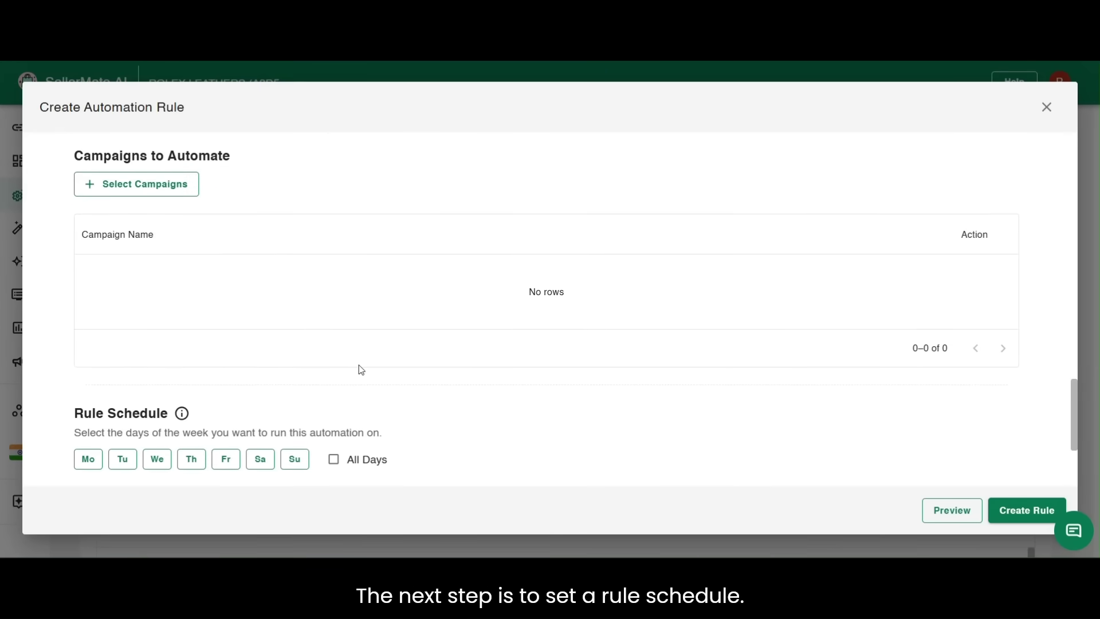
pyautogui.scroll(-2, 361, 369)
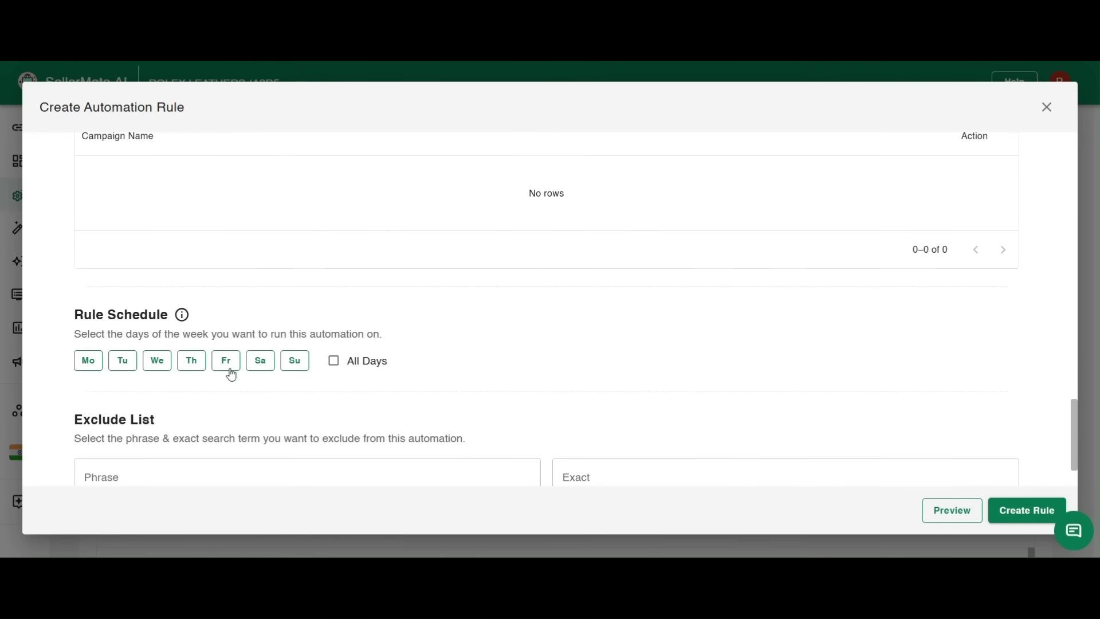
# Step: Schedule the rule to run on Monday, Wednesday, Friday and Sunday
pyautogui.click(92, 363)
pyautogui.click(157, 360)
pyautogui.click(226, 360)
pyautogui.click(292, 360)
pyautogui.scroll(2, 282, 287)
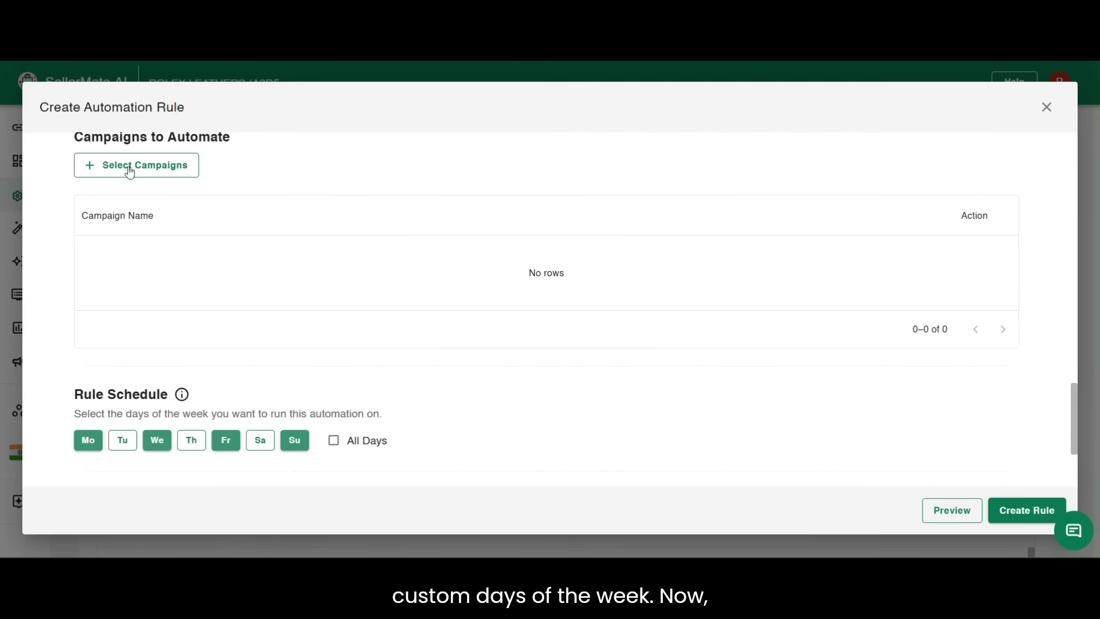
pyautogui.scroll(1, 129, 169)
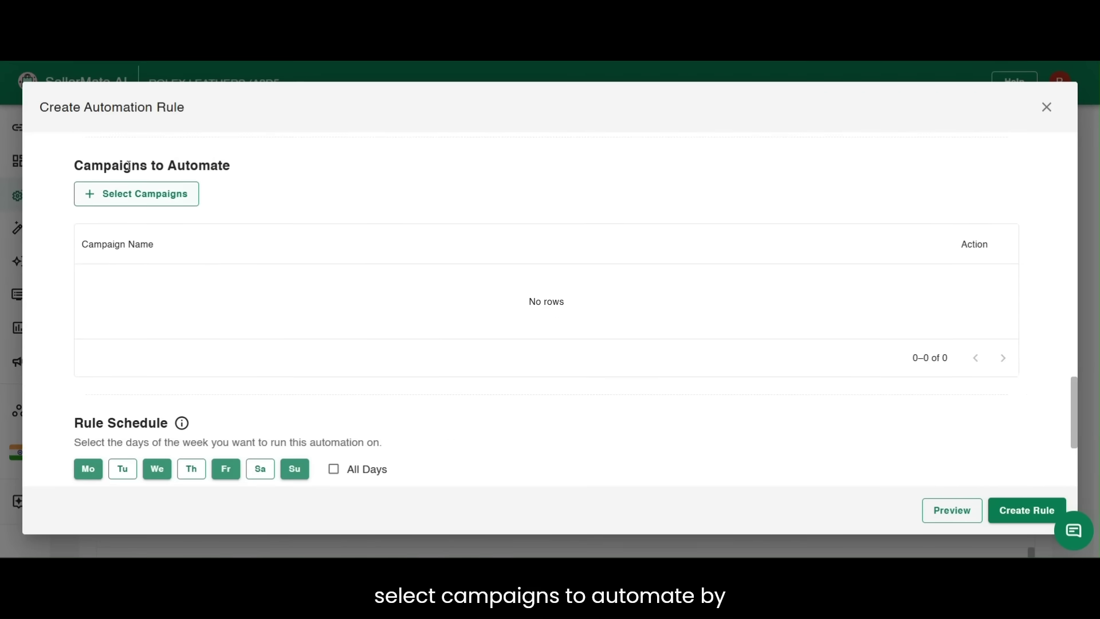
# Step: Select eight campaigns, from Brown belt down to the eighth row, to automate
pyautogui.click(171, 195)
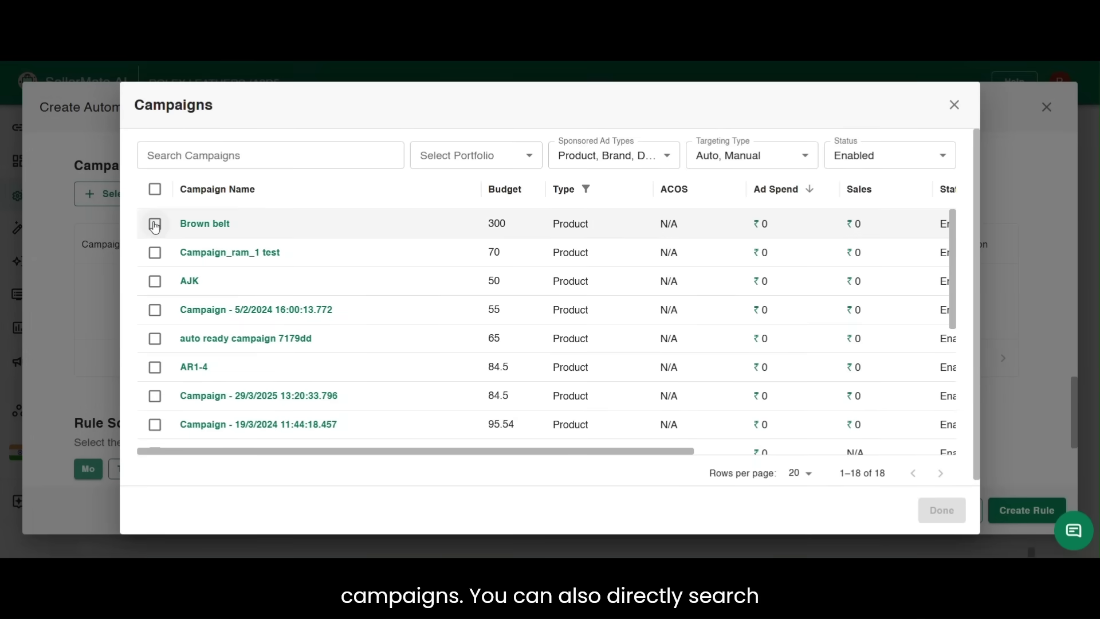
pyautogui.click(155, 224)
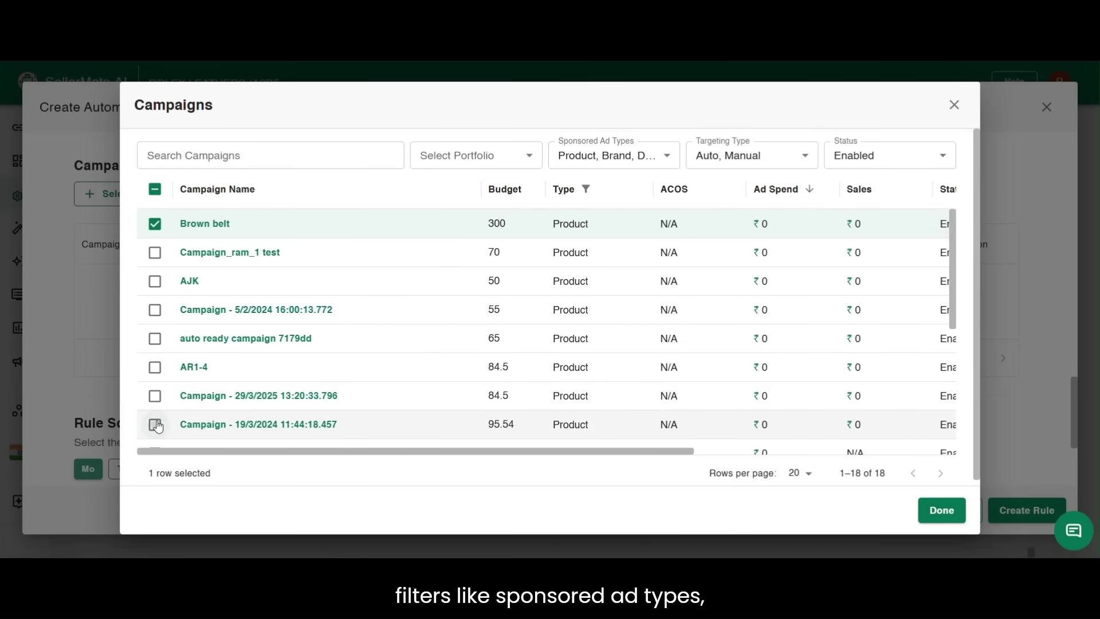
pyautogui.keyDown('shift'); pyautogui.click(154, 424); pyautogui.keyUp('shift')
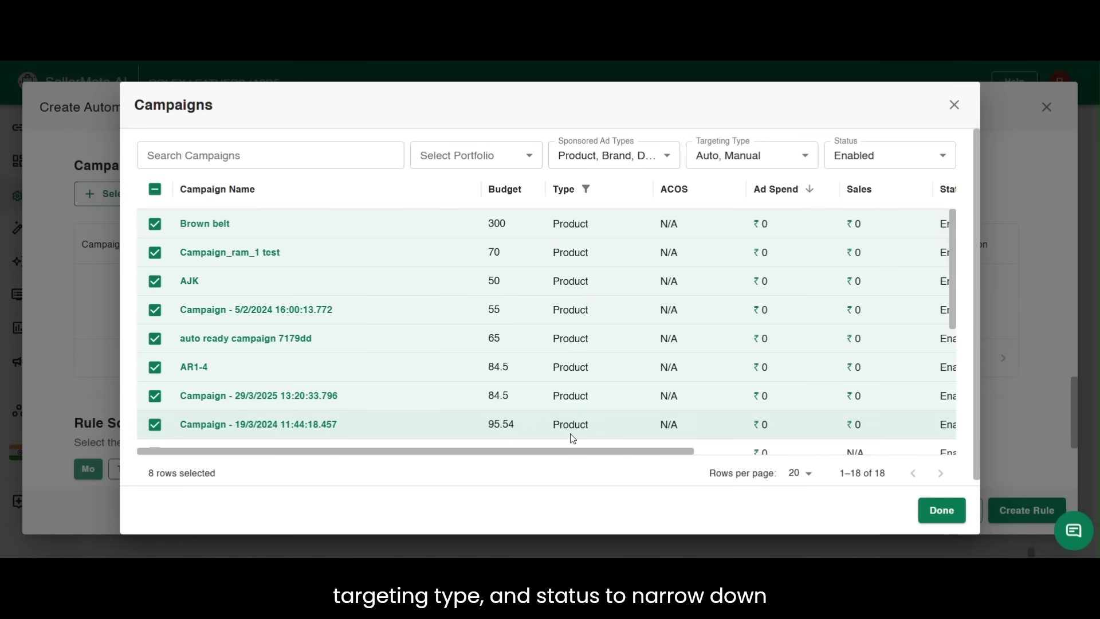
pyautogui.click(942, 511)
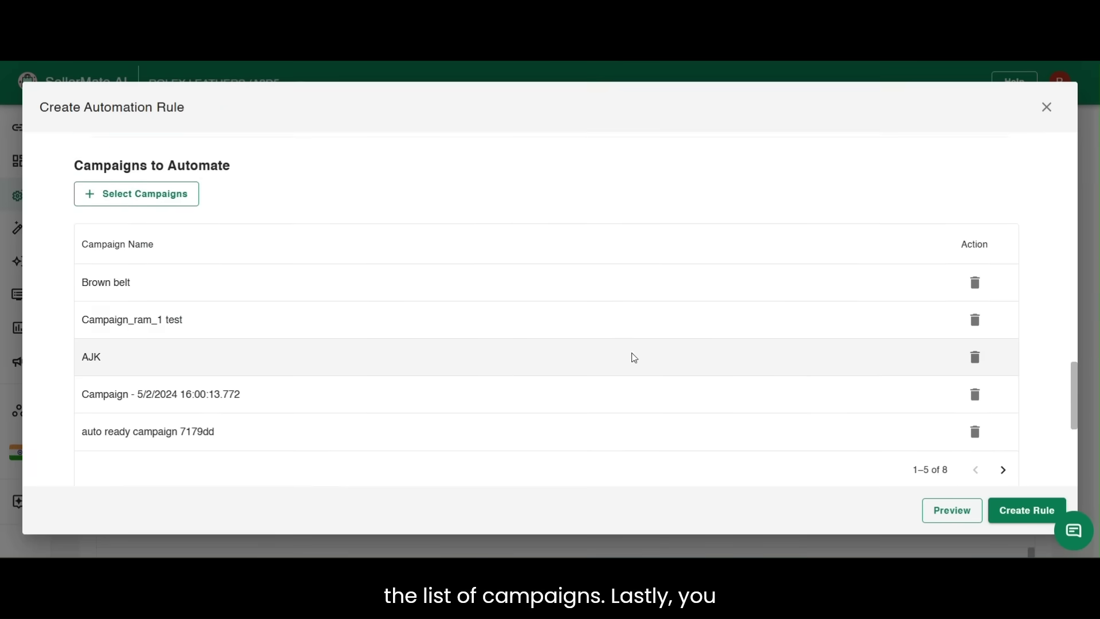
# Step: Preview the search terms the rule would harvest, then create the rule
pyautogui.scroll(-1, 573, 338)
pyautogui.scroll(-5, 517, 324)
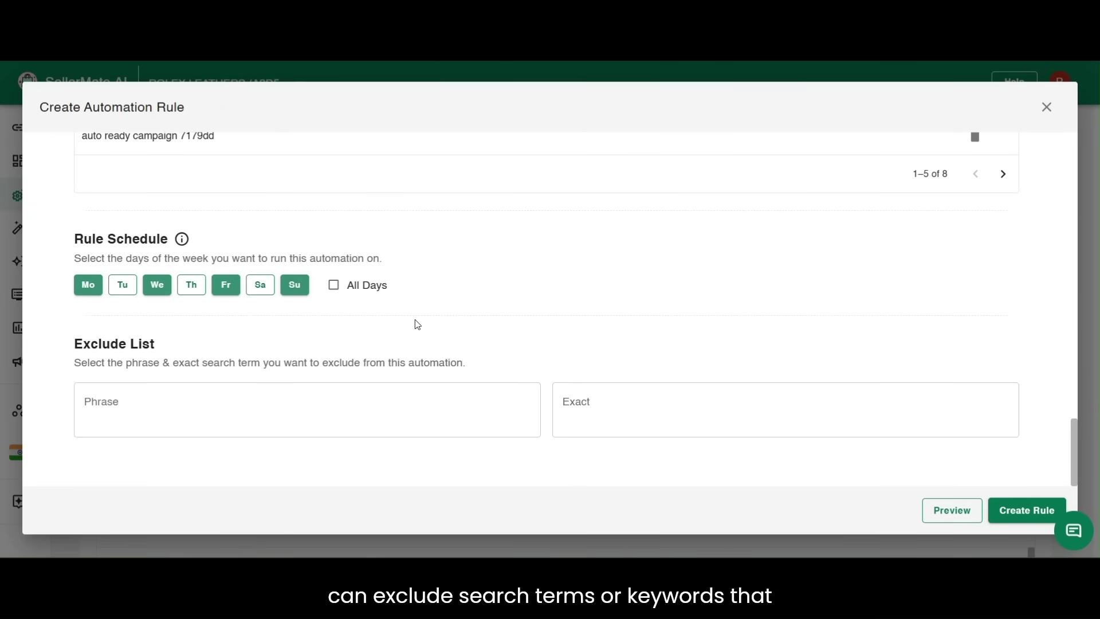
pyautogui.scroll(1, 688, 395)
pyautogui.scroll(-1, 771, 369)
pyautogui.click(952, 509)
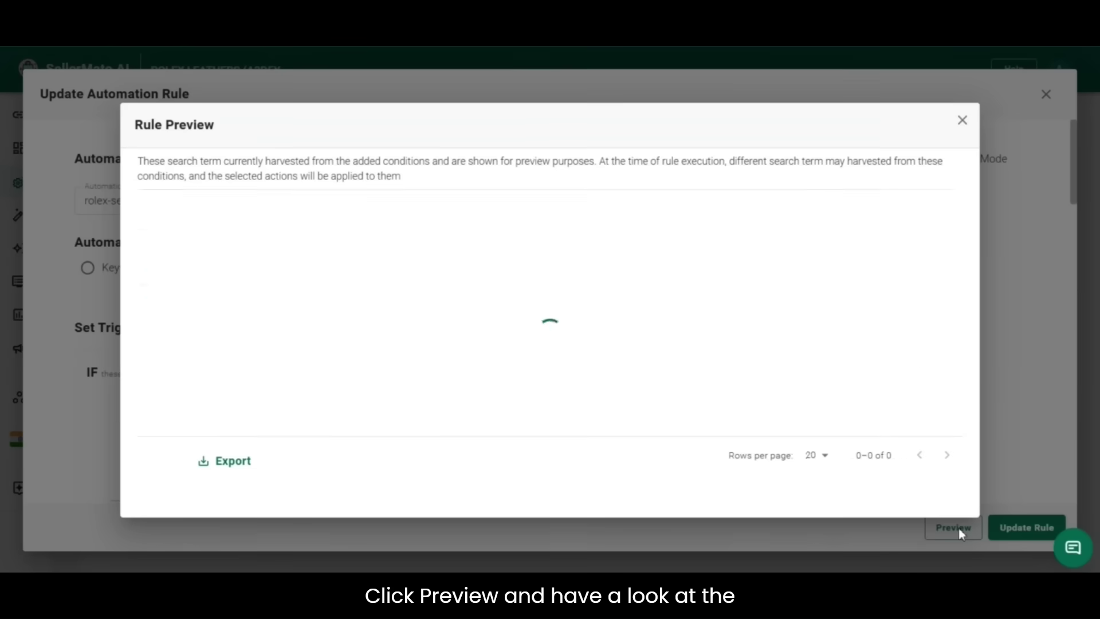
pyautogui.scroll(-3, 781, 304)
pyautogui.moveTo(804, 435); pyautogui.dragTo(916, 439)
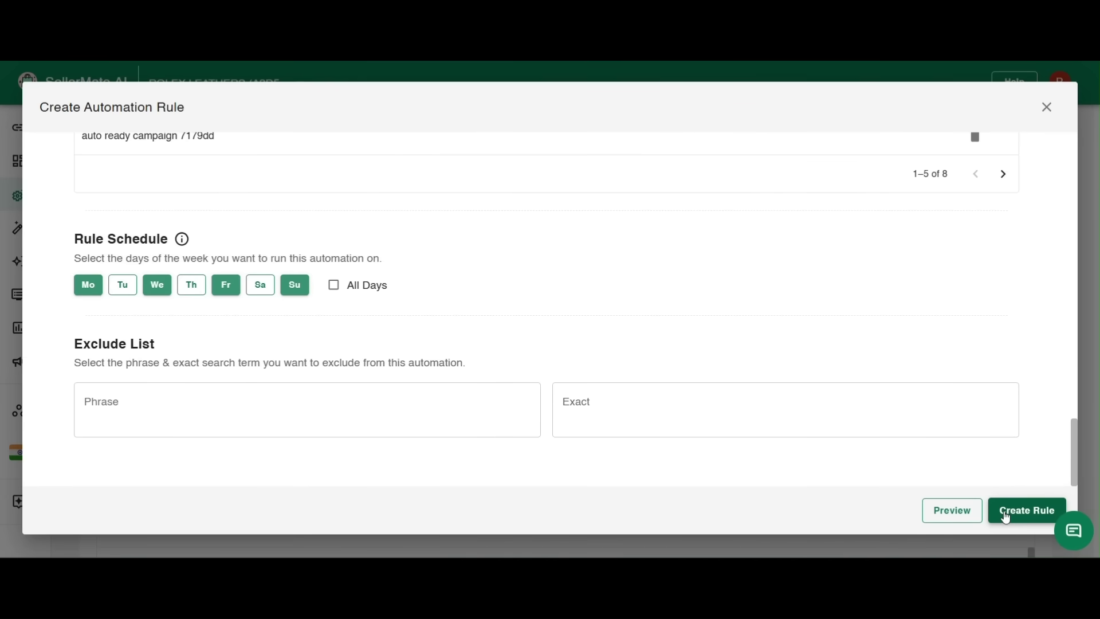
pyautogui.click(1006, 517)
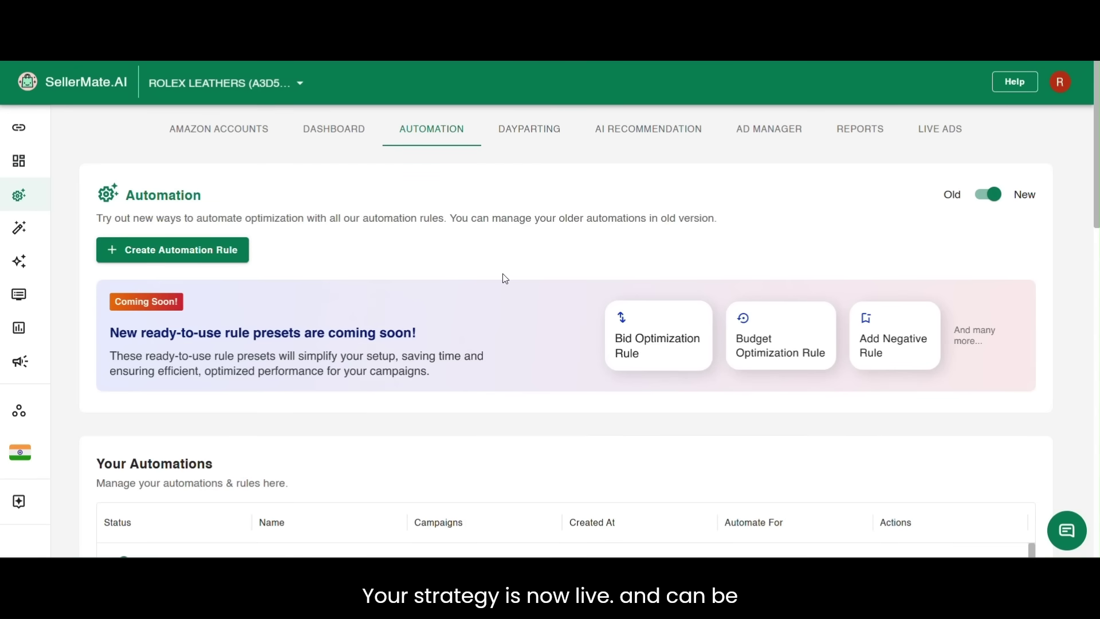
# Step: Go to the next page of Your Automations to find Search Term Rule
pyautogui.scroll(-8, 503, 278)
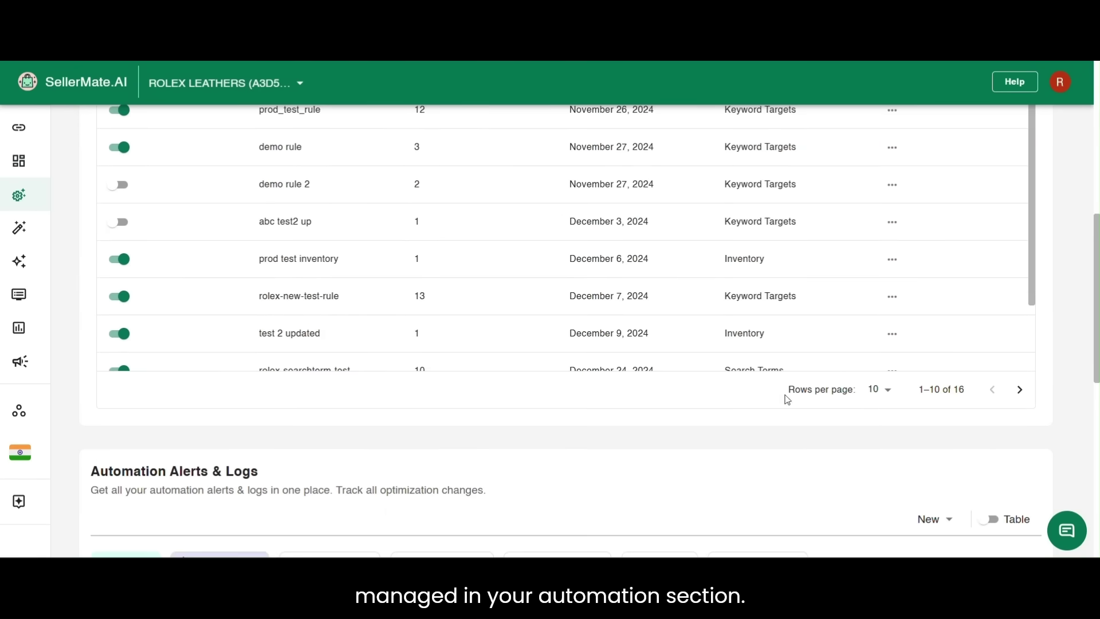
pyautogui.click(1020, 389)
pyautogui.scroll(2, 753, 344)
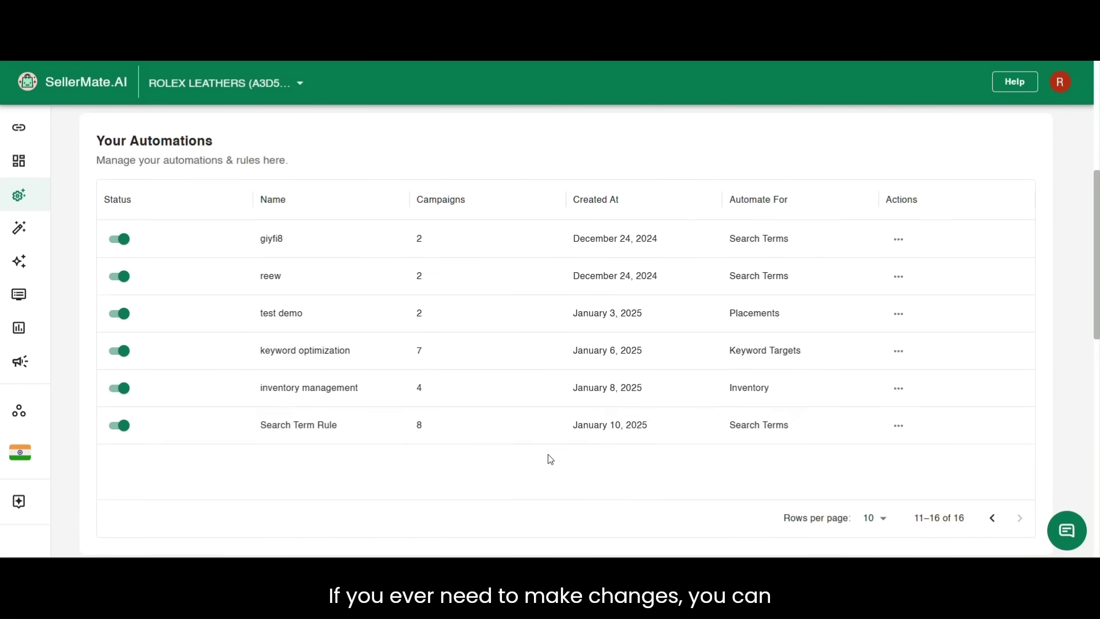
# Step: Toggle Search Term Rule's status off and back on, then open and dismiss its actions menu
pyautogui.click(119, 427)
pyautogui.click(125, 432)
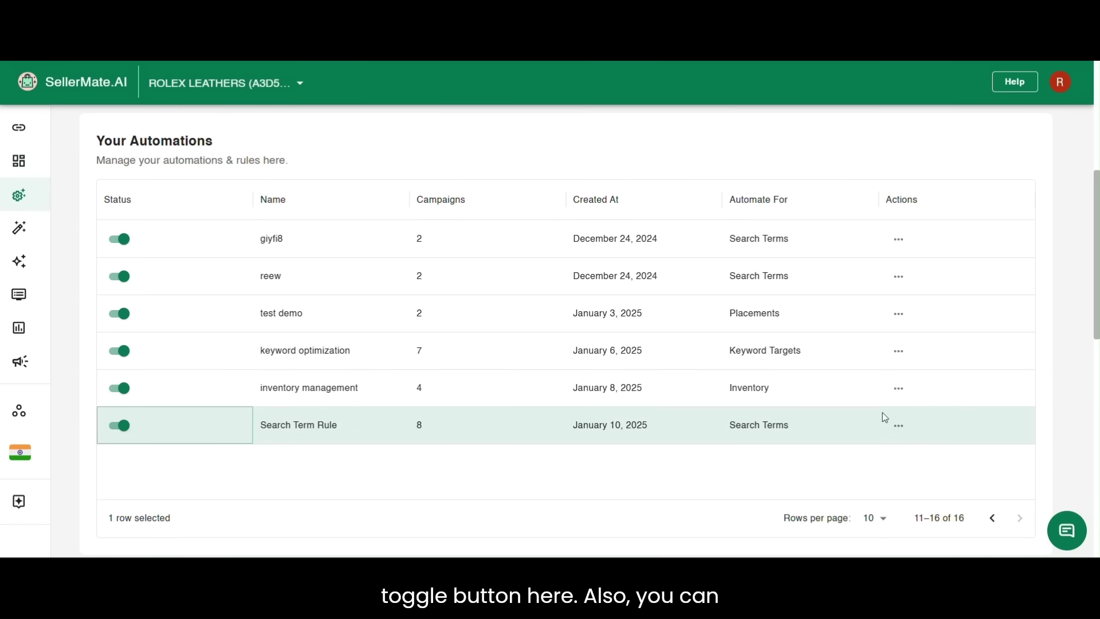
pyautogui.click(897, 426)
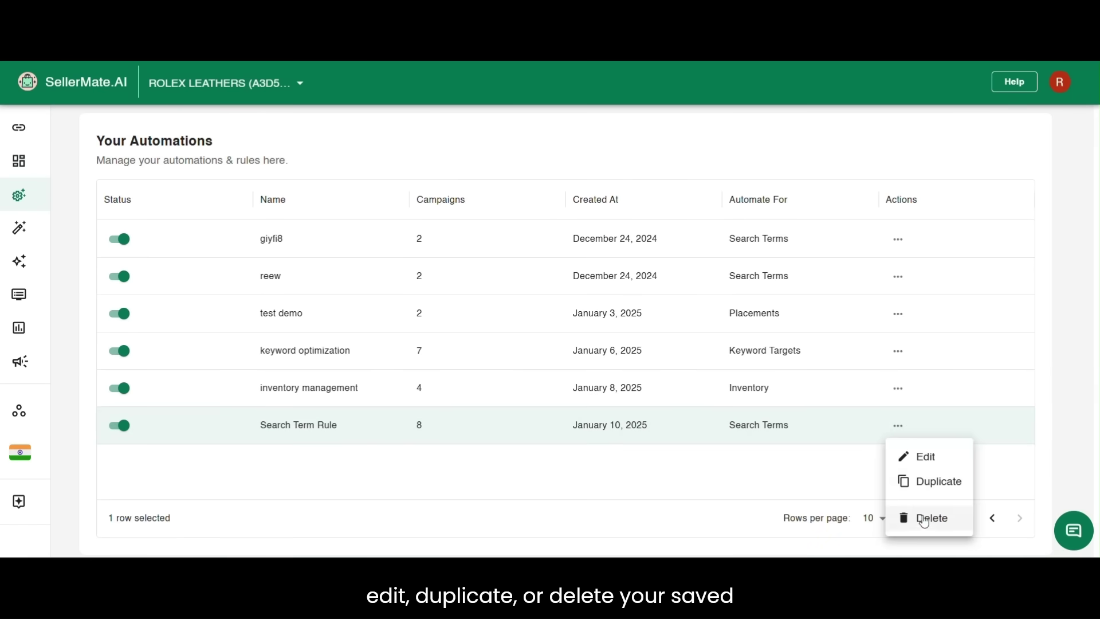
pyautogui.click(820, 456)
pyautogui.scroll(-2, 819, 455)
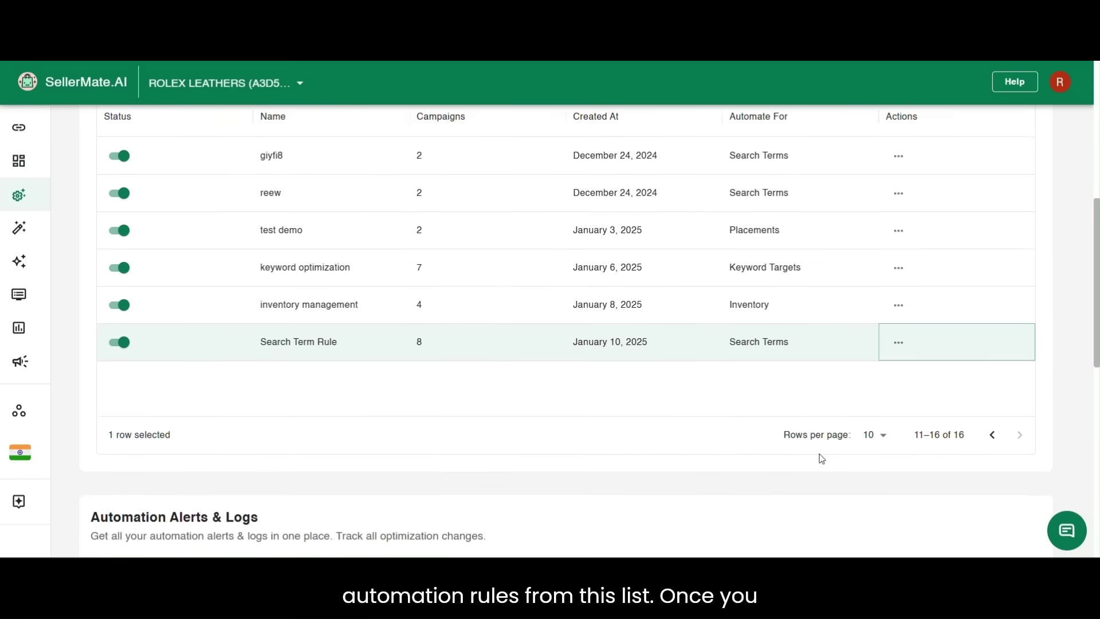
# Step: Check the New Targets and Negative Targets logs, ending on the empty New Targets list
pyautogui.scroll(-5, 819, 457)
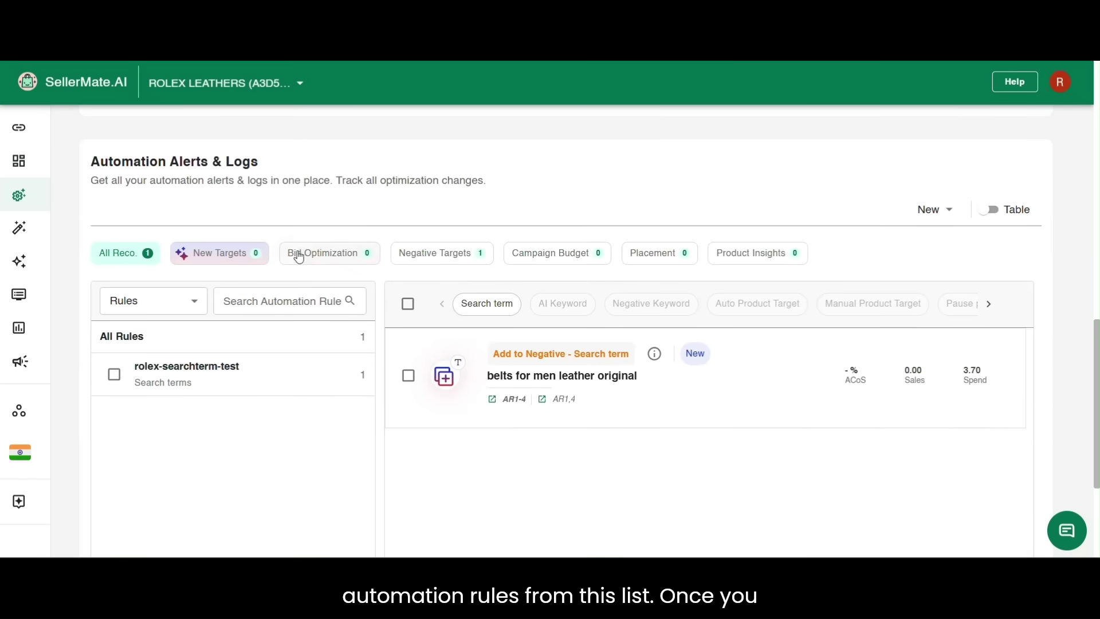
pyautogui.click(221, 254)
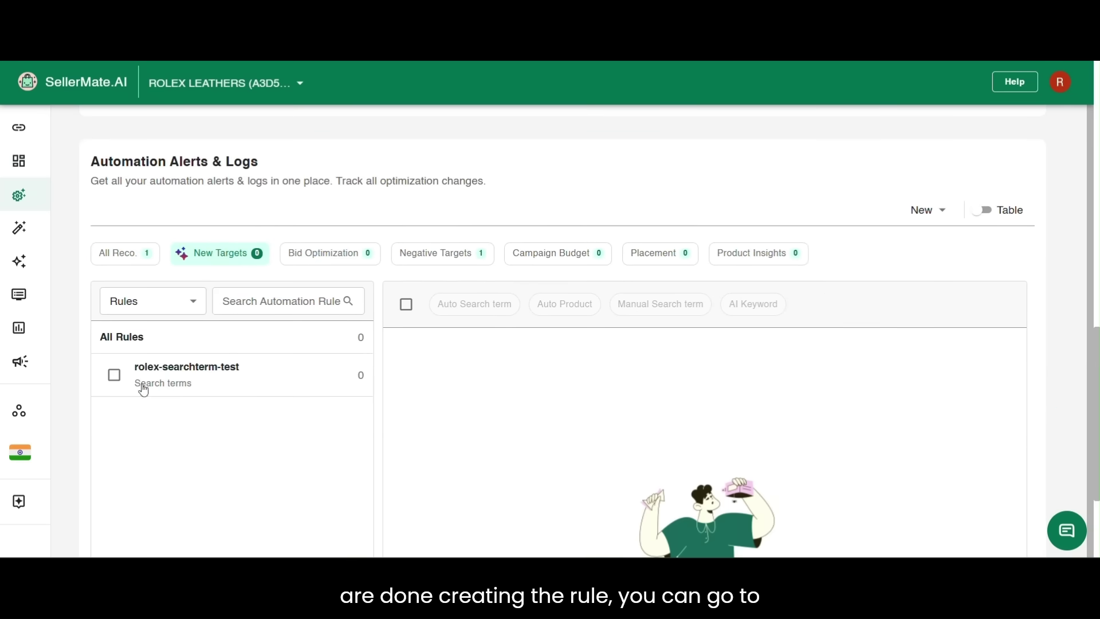
pyautogui.click(442, 253)
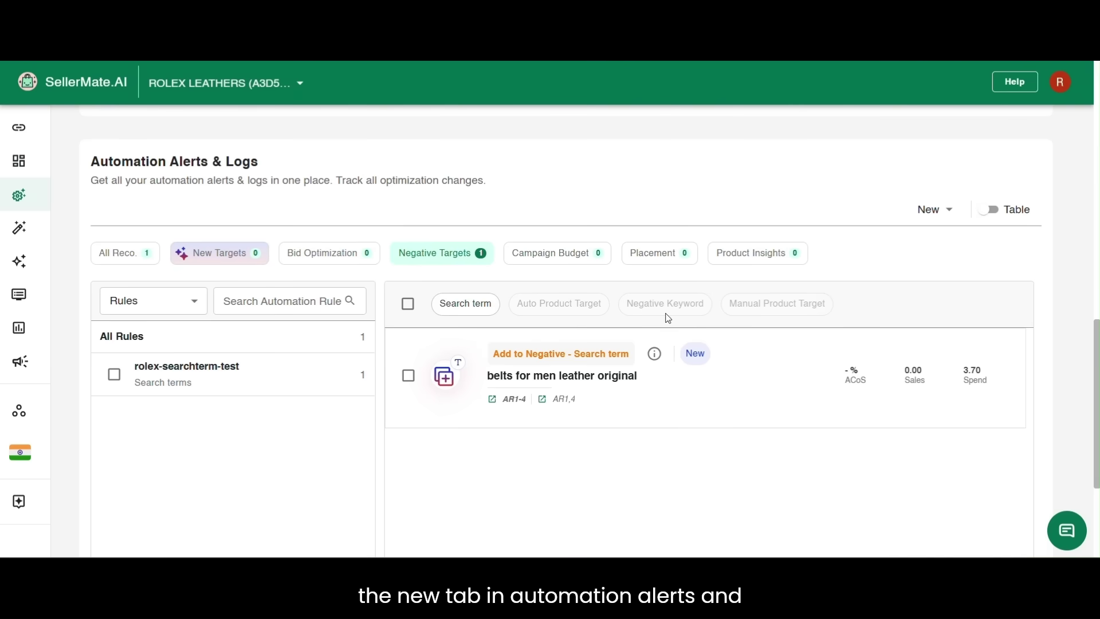
pyautogui.click(221, 253)
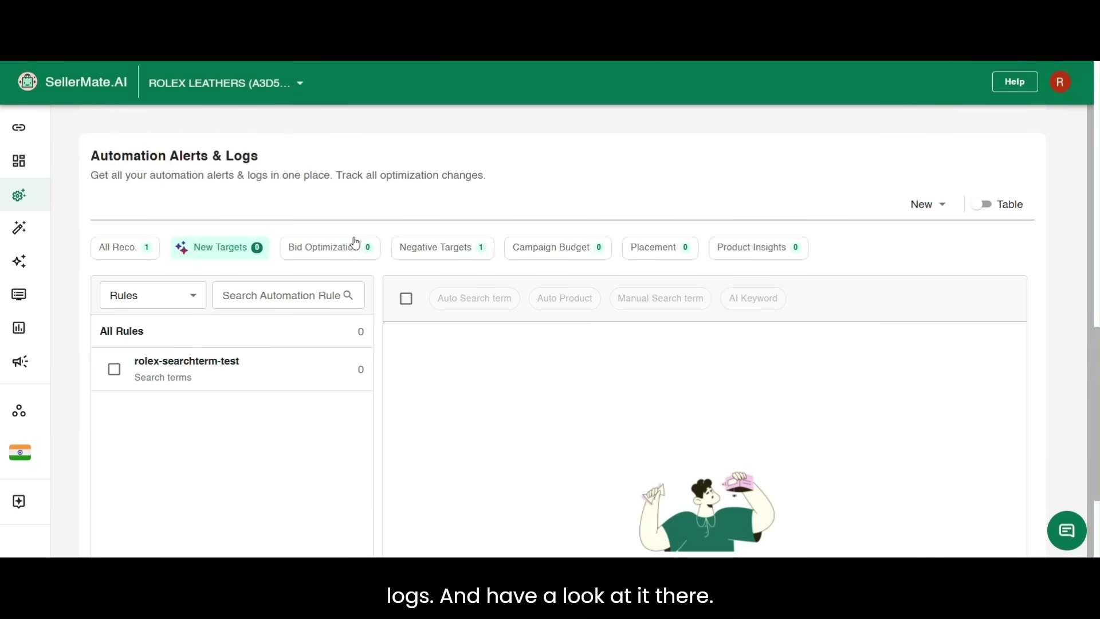
pyautogui.scroll(-2, 485, 206)
pyautogui.scroll(5, 626, 236)
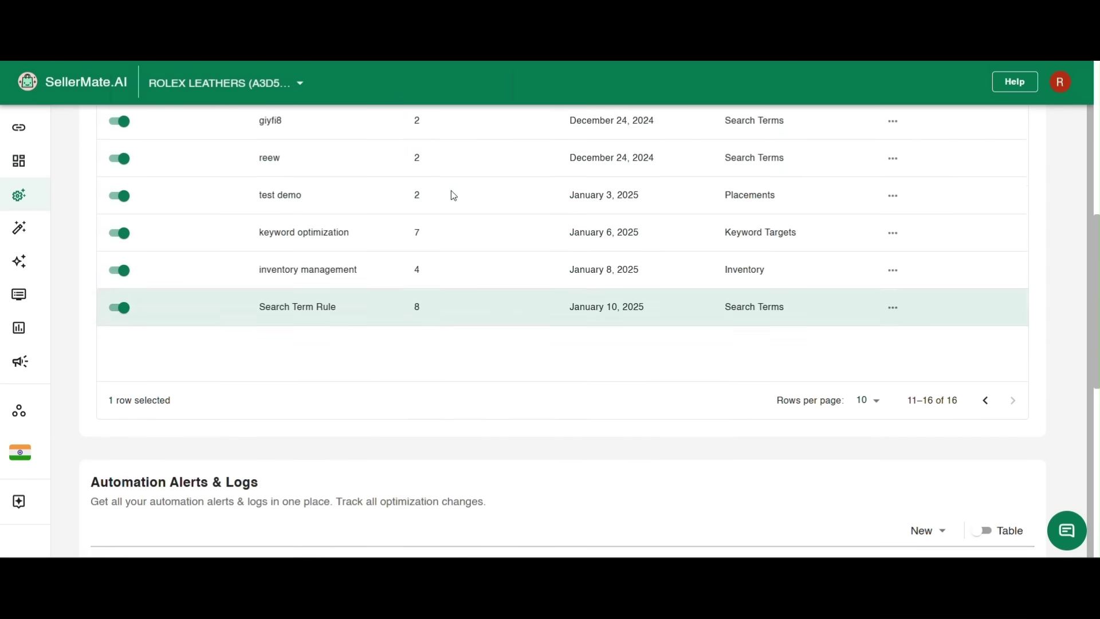